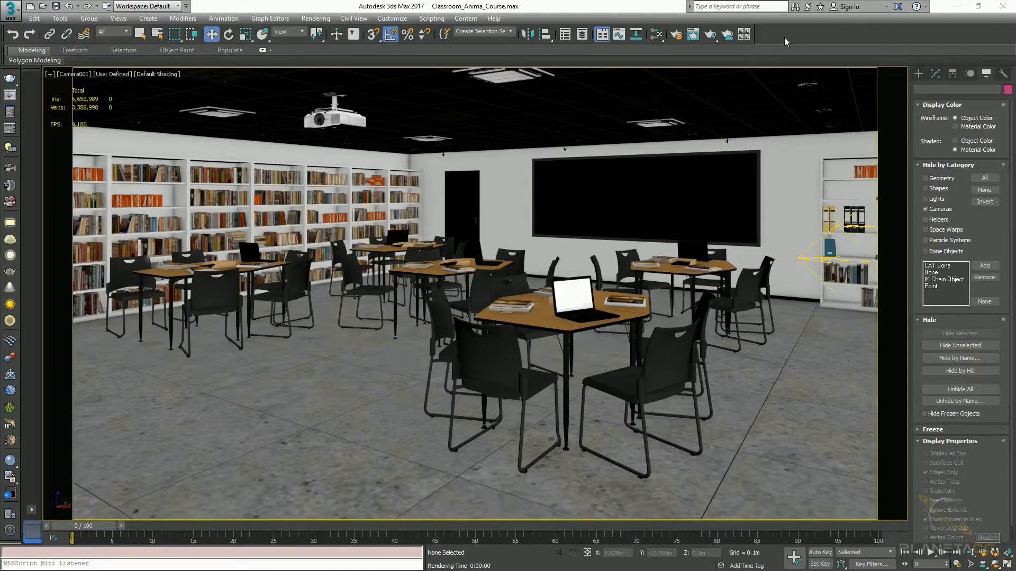
Import the Anima3Essential.aniproj project, with the file type set to anima2 (*.ANIPROJ)
left_click(11, 11)
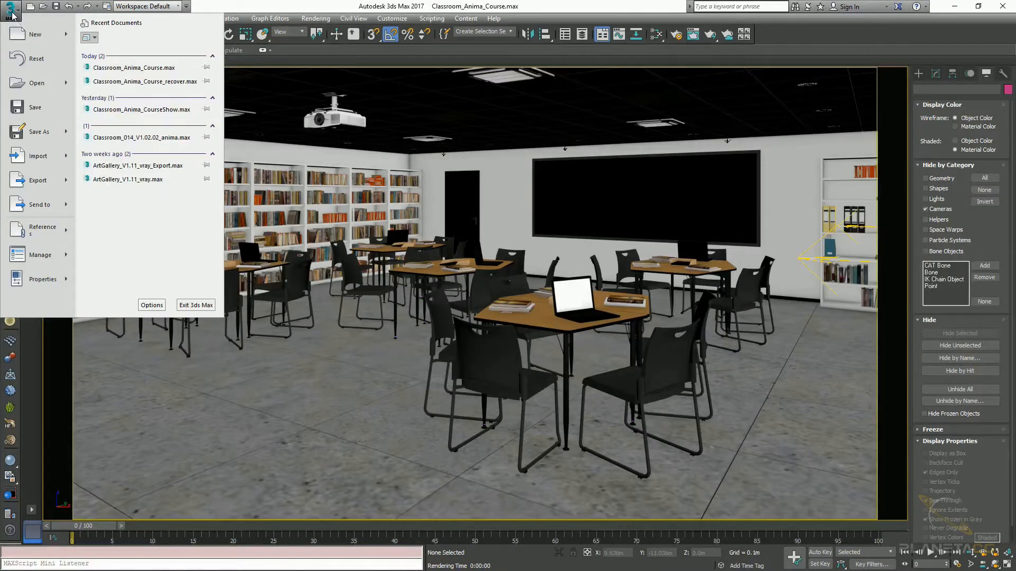
mouse_move(68, 160)
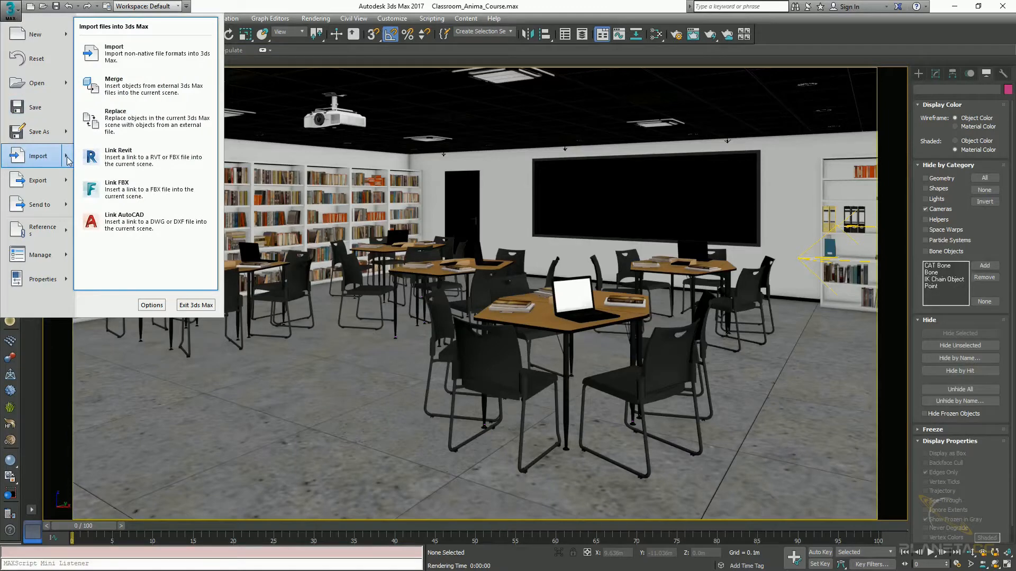
left_click(118, 54)
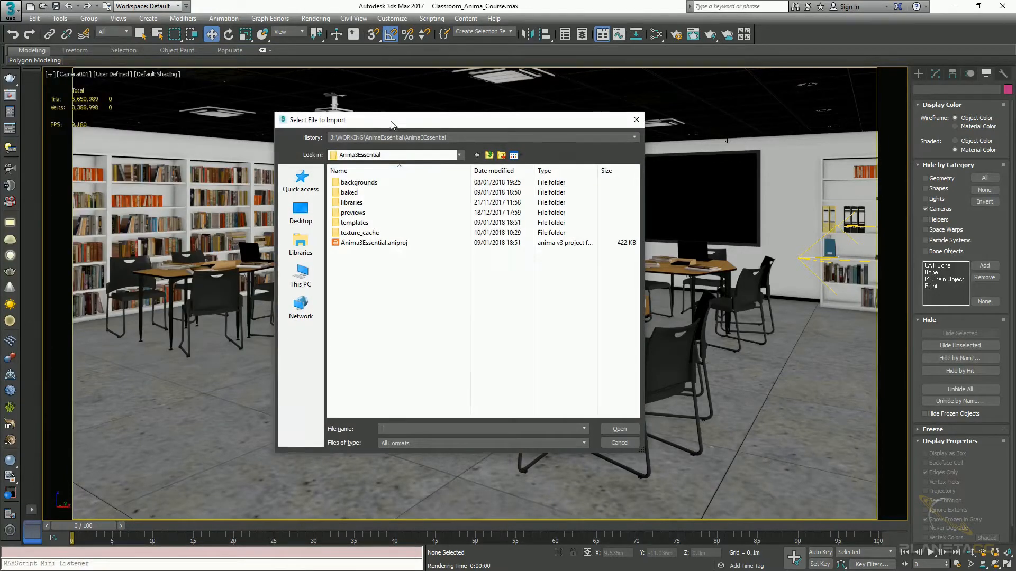
left_click_drag(390, 121, 410, 105)
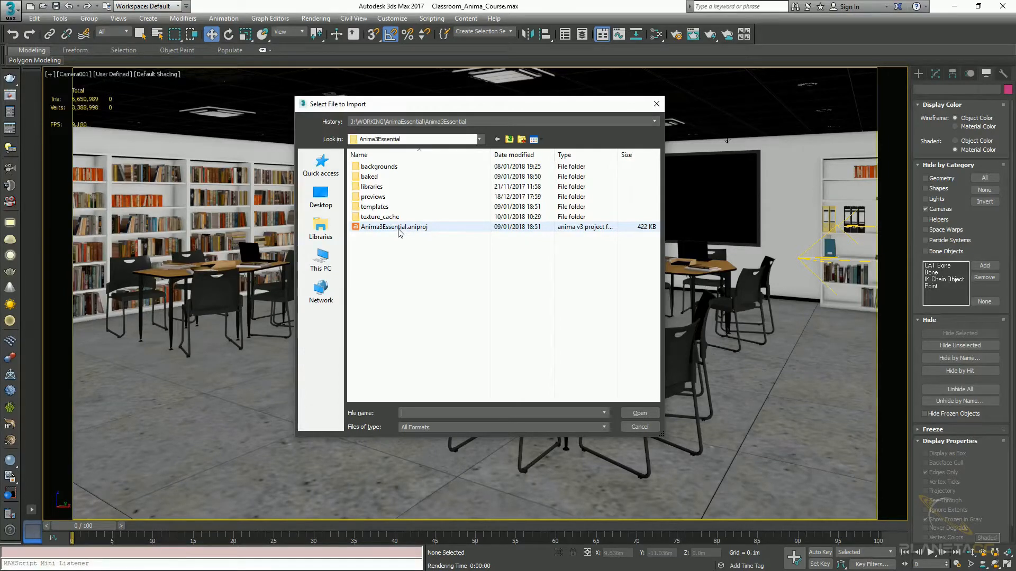
left_click(588, 427)
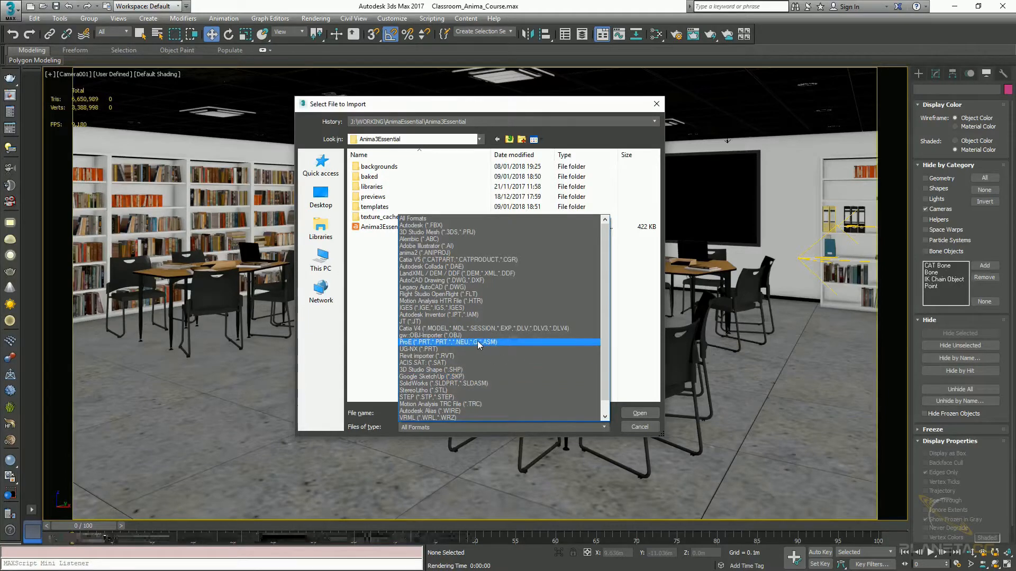
left_click(406, 427)
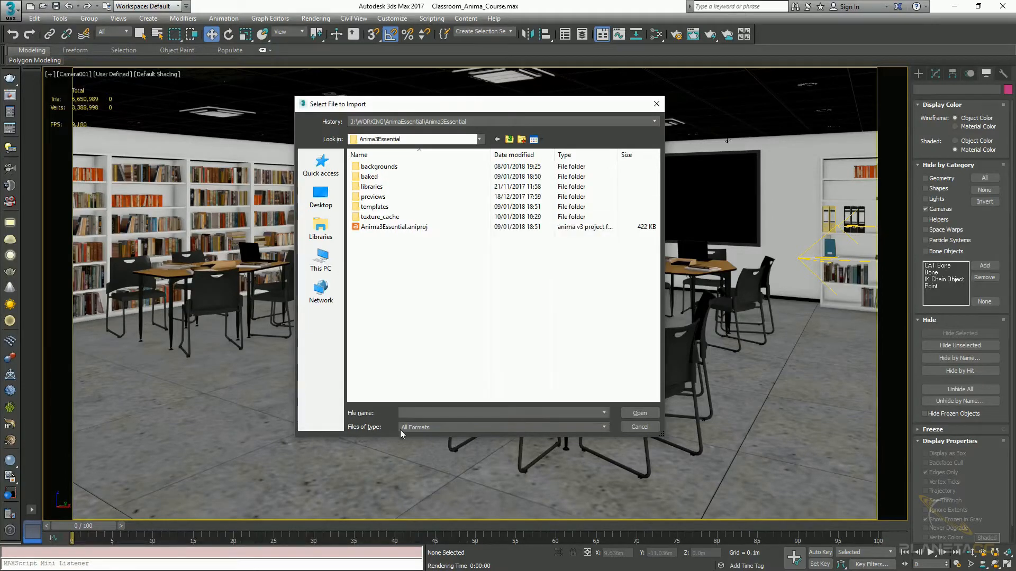
left_click(425, 427)
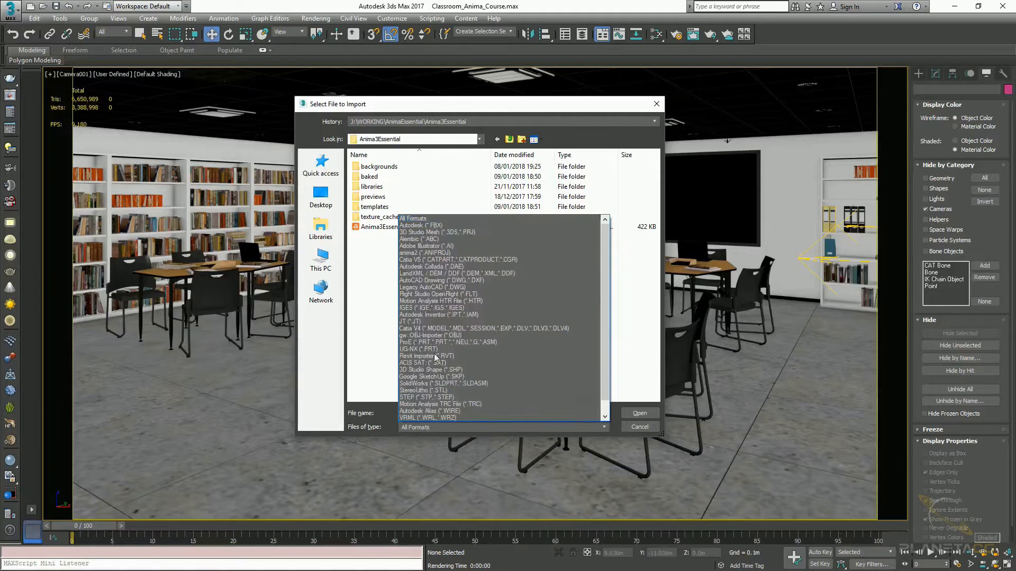
left_click(444, 253)
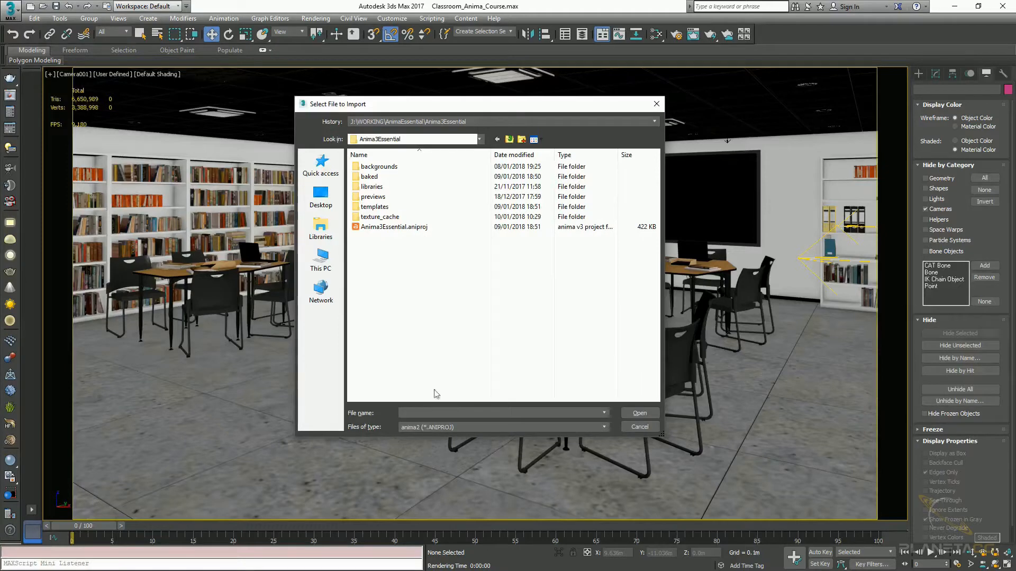
left_click(413, 229)
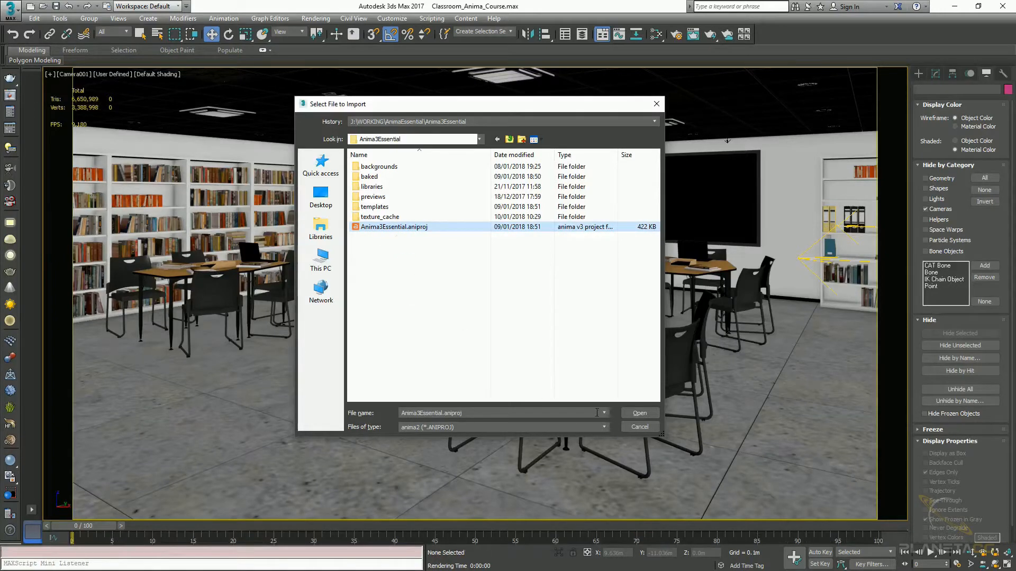
left_click(637, 413)
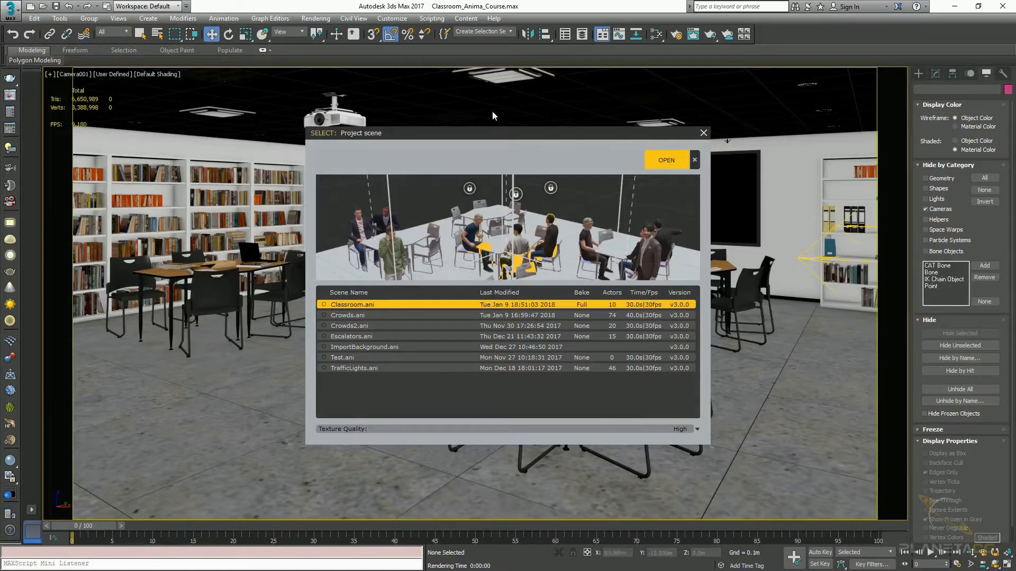
Add Crowds.ani, Crowds2.ani and Escalators.ani to the project scene selection, and deselect them again to keep only Classroom.ani
left_click(324, 315)
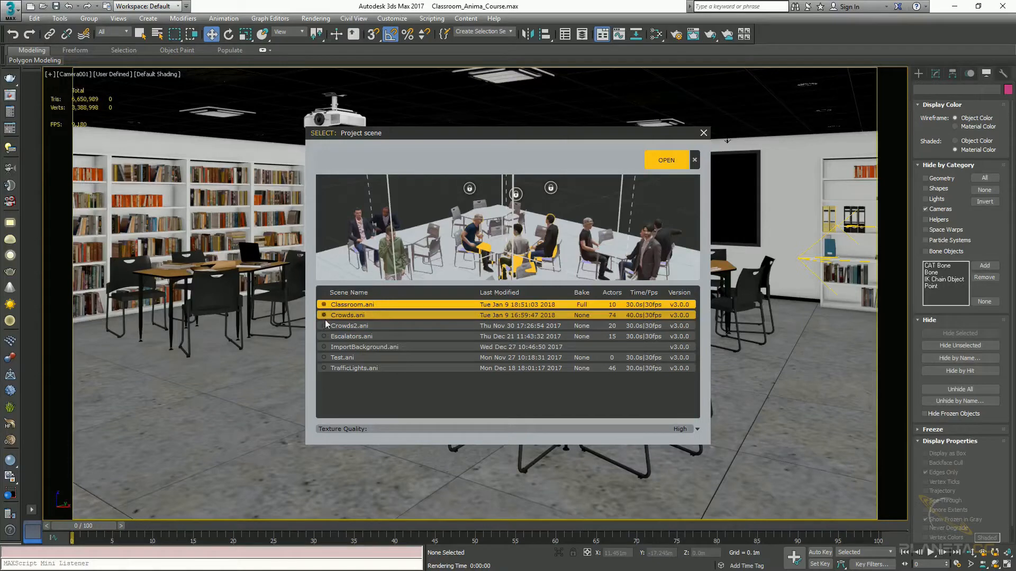
left_click(324, 327)
left_click(324, 337)
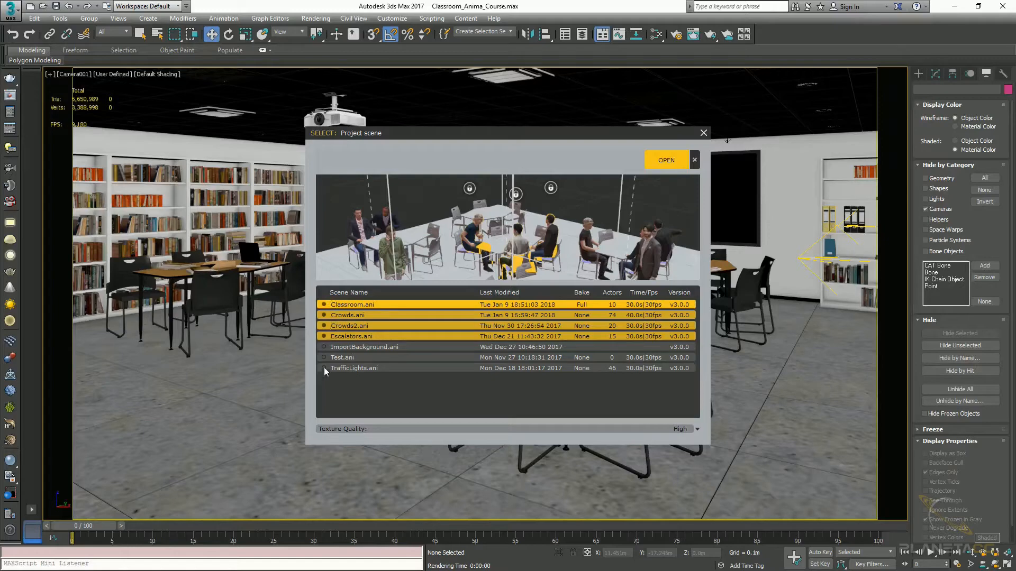
left_click(324, 314)
left_click(323, 325)
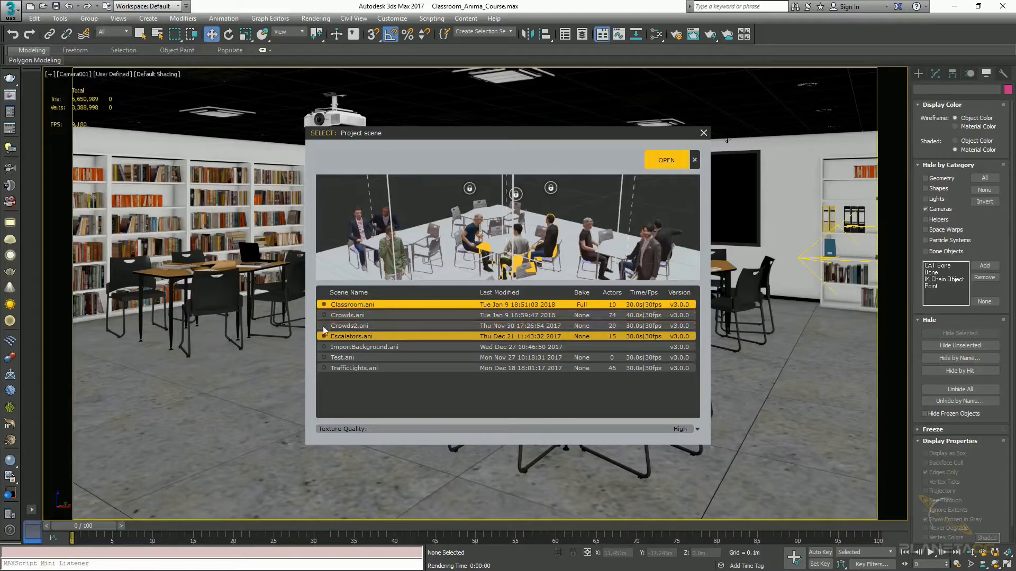
left_click(323, 336)
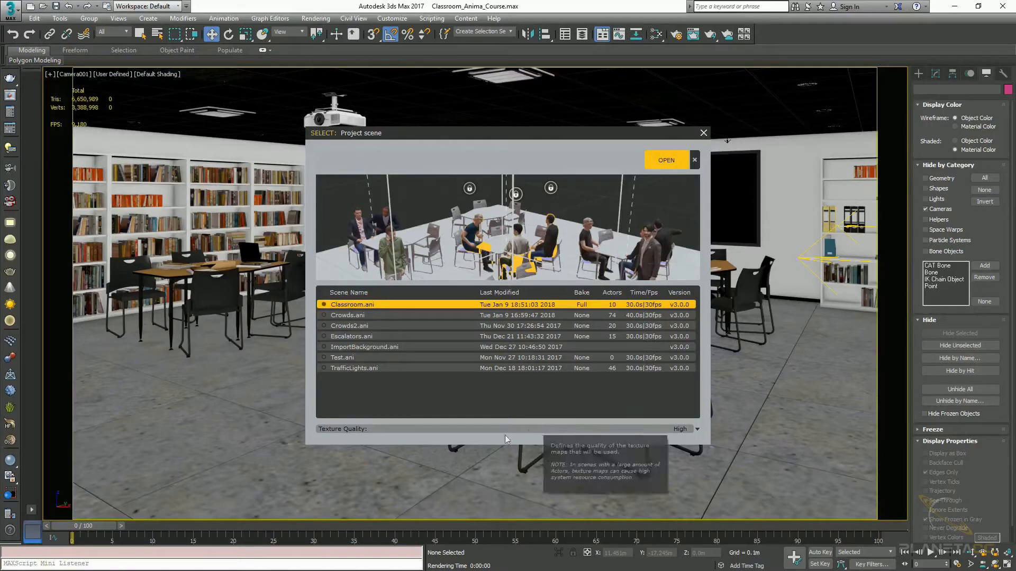
Open the Classroom.ani scene, keeping the texture quality at High
left_click(697, 429)
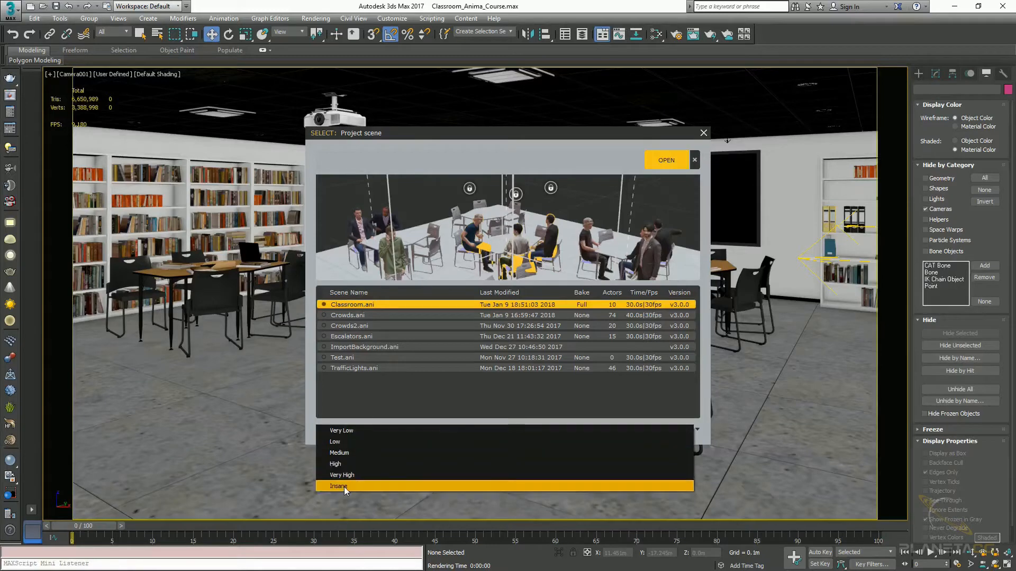
left_click(311, 432)
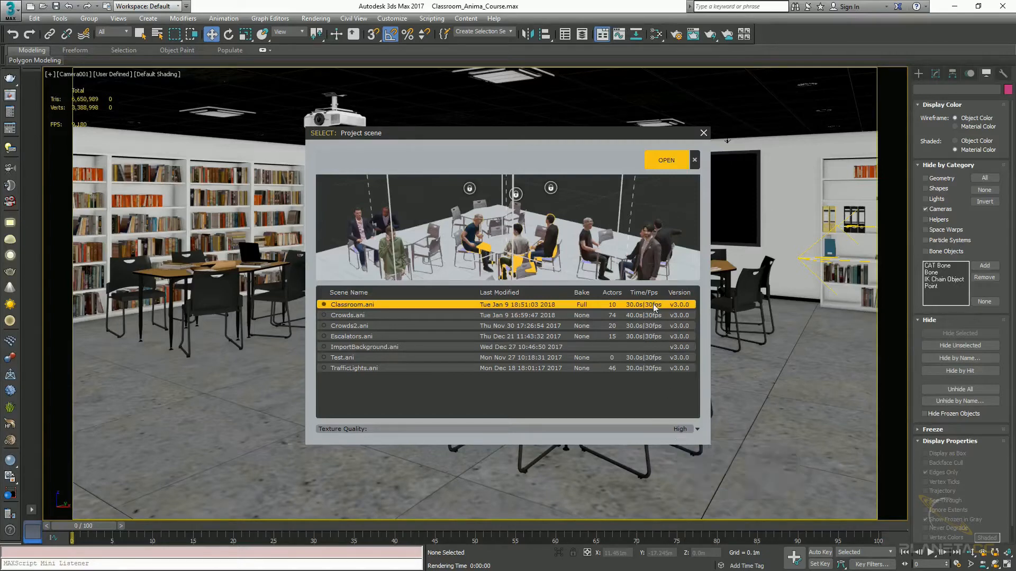
left_click(667, 162)
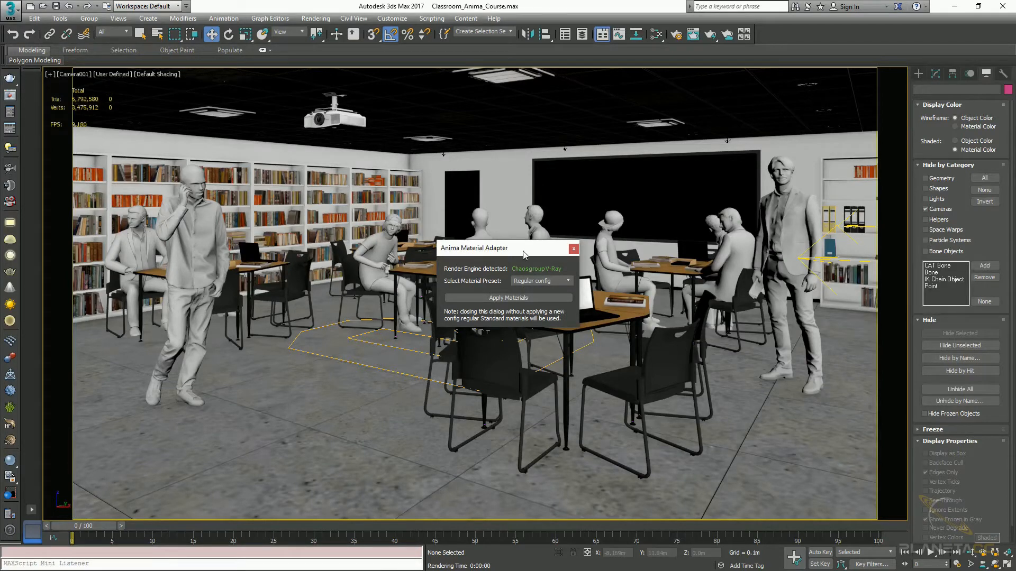
Apply V-Ray materials to the imported actors using the Regular config preset
left_click(533, 281)
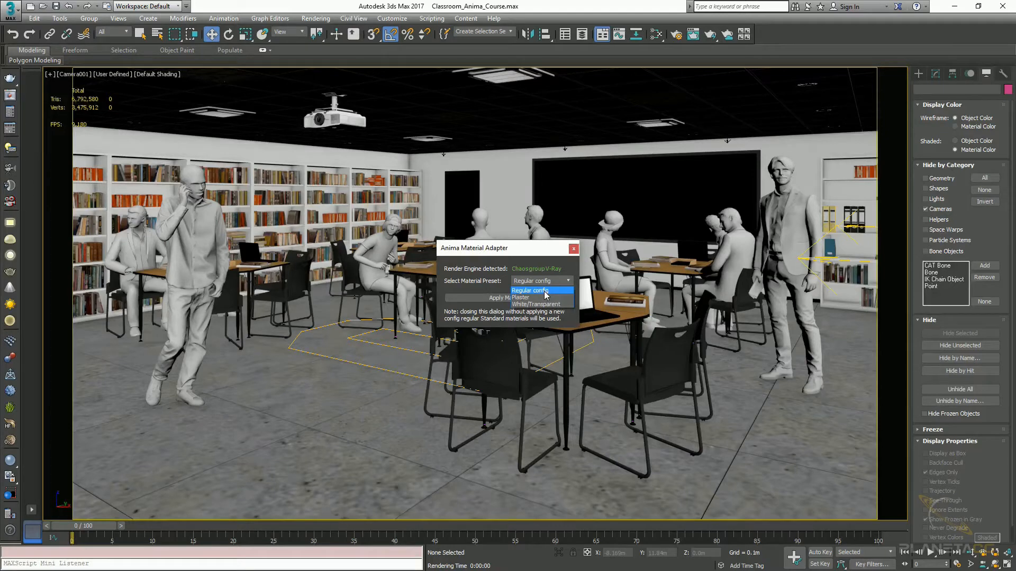
left_click(501, 282)
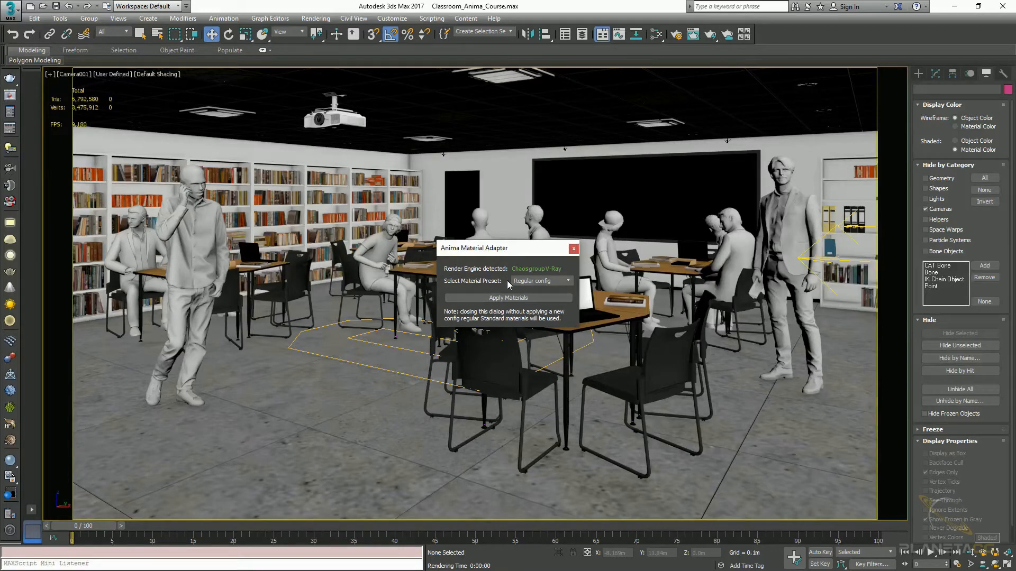
left_click(539, 281)
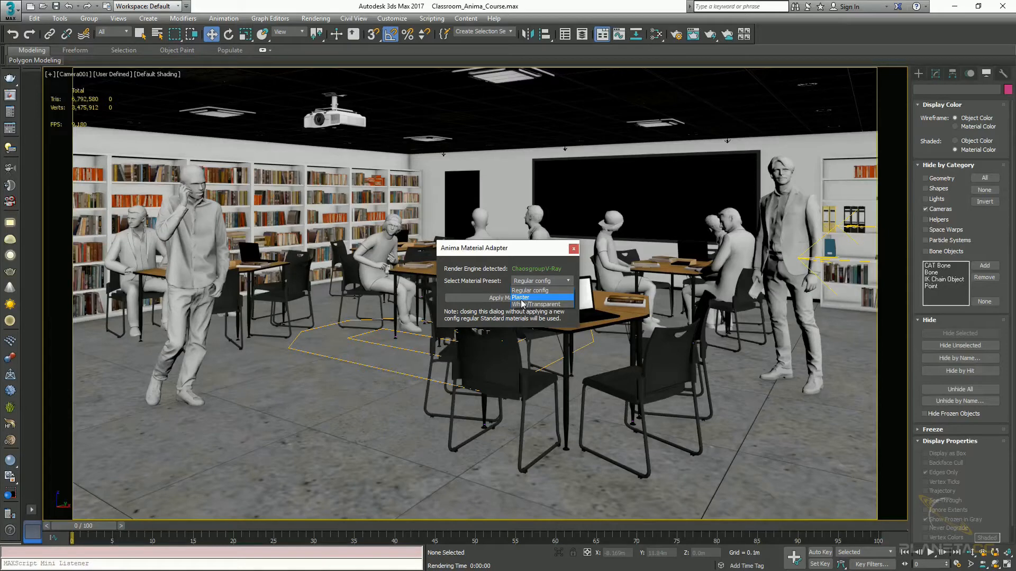
left_click(495, 294)
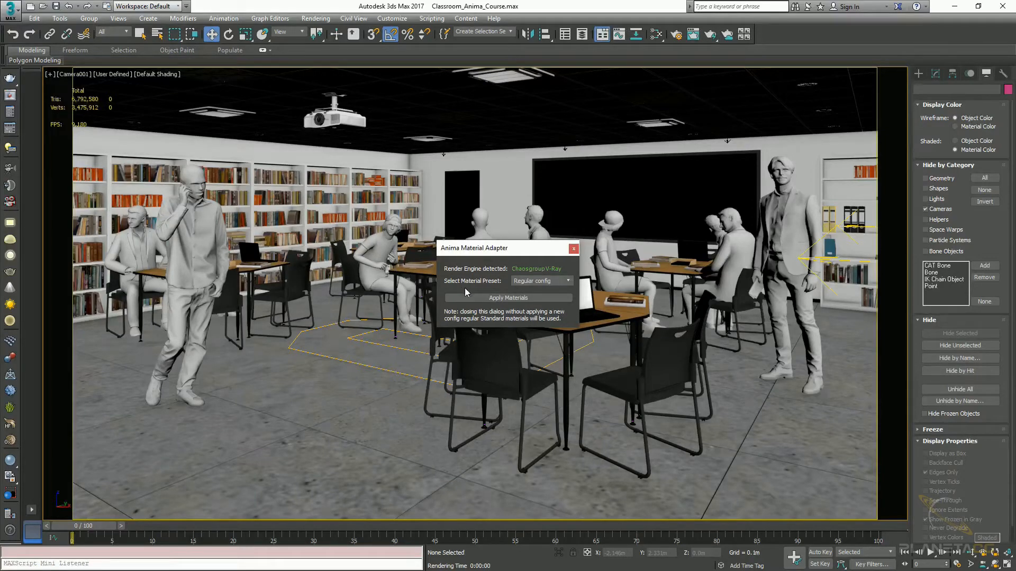
left_click(502, 300)
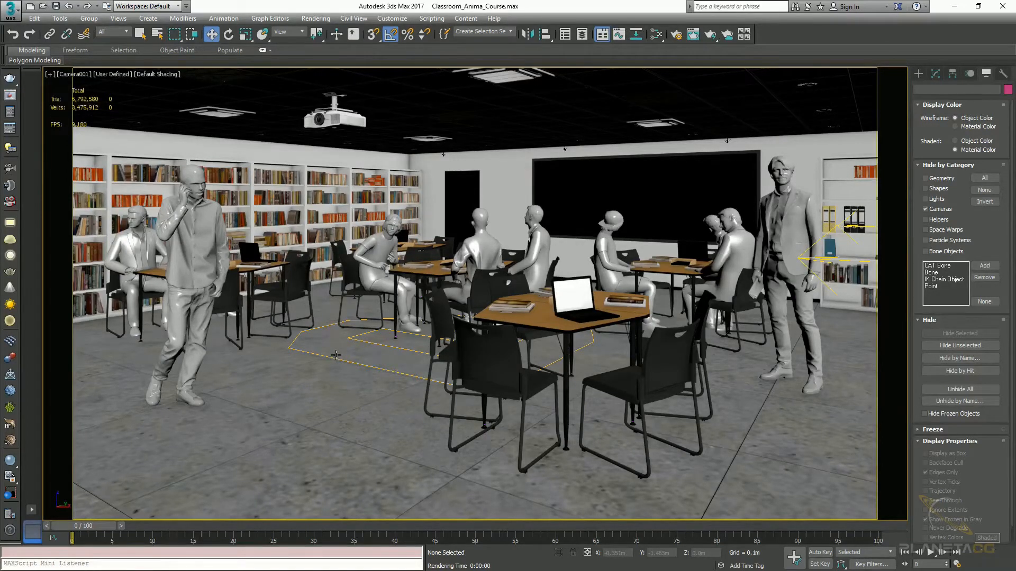
Select the anima scene helper on the floor from a wireframe perspective view, and return to the shaded Camera001 view
key("p")
key("F3")
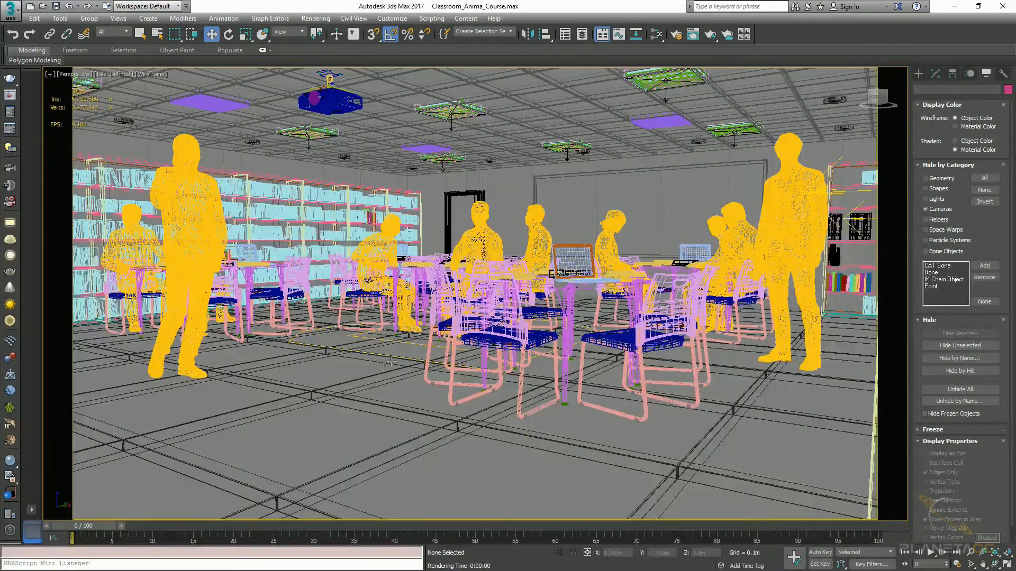
middle_click_drag(382, 341, 389, 454, "alt")
left_click(389, 454)
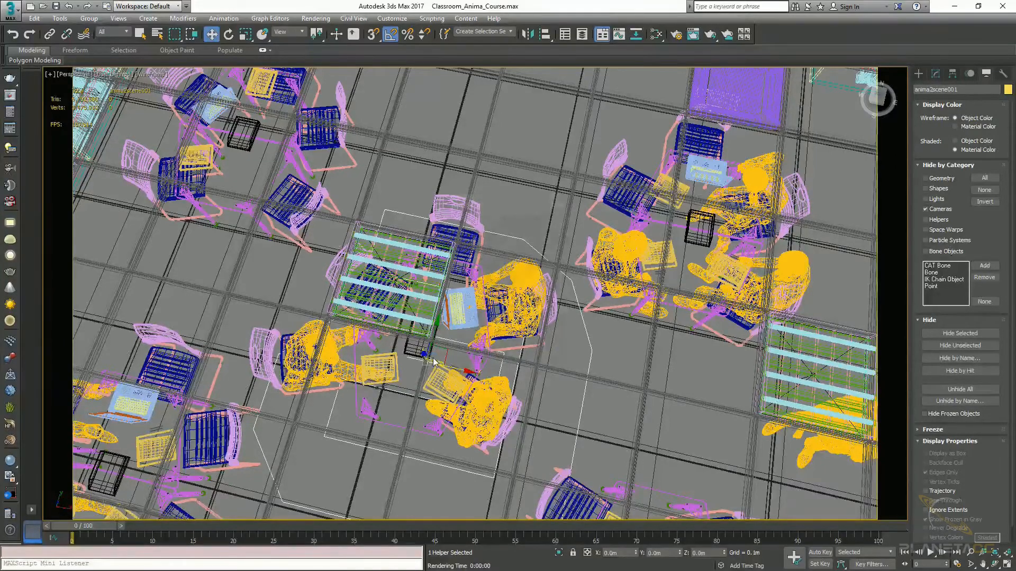
key("c")
double_click(473, 214)
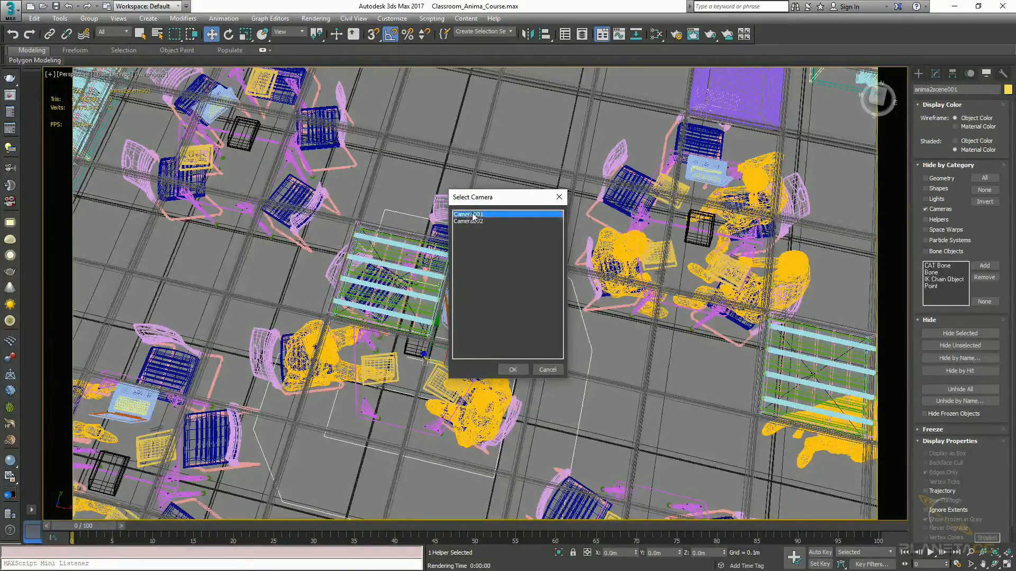
key("F3")
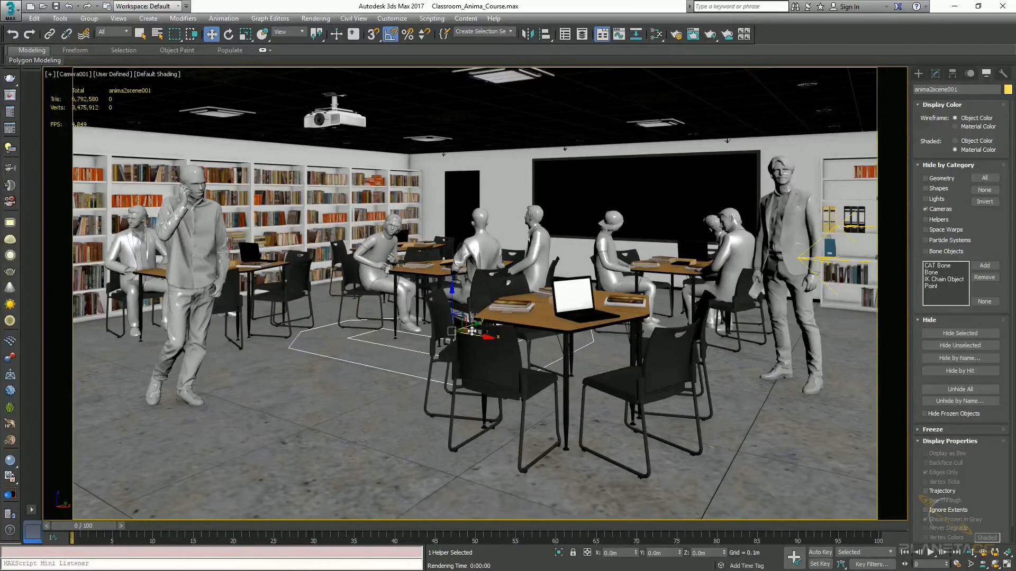
Try moving the anima scene helper across the floor with its actors, and undo the move
left_click_drag(471, 331, 463, 358)
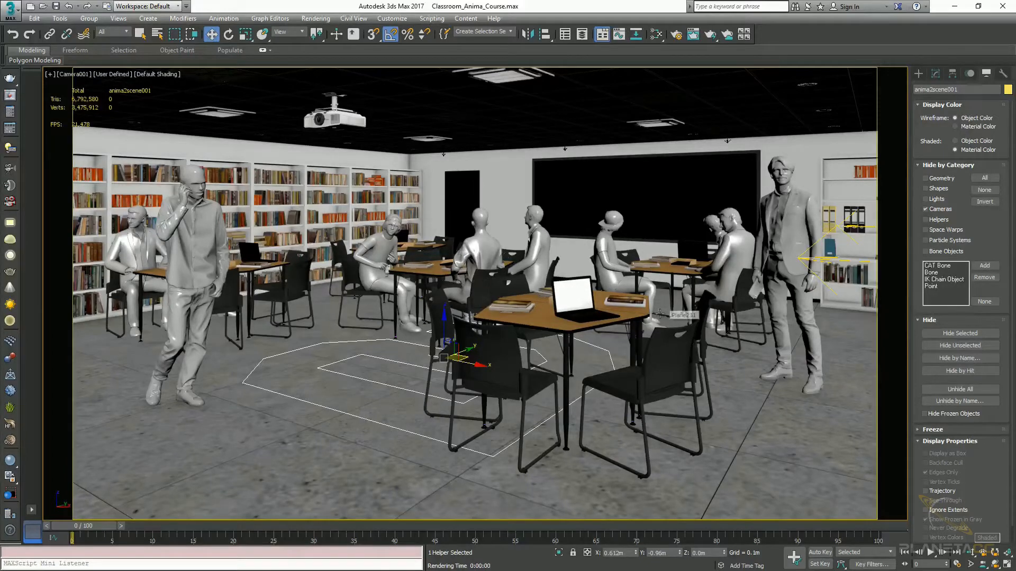
key("ctrl+z")
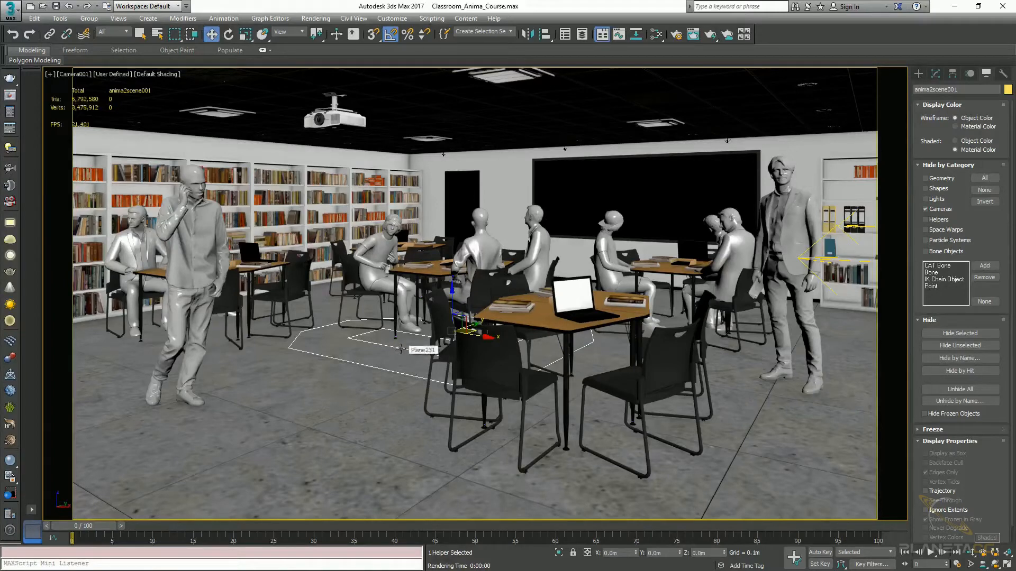
Set the anima scene's Arrow/Mesh display value, trying 5 first and settling on 10
left_click(936, 74)
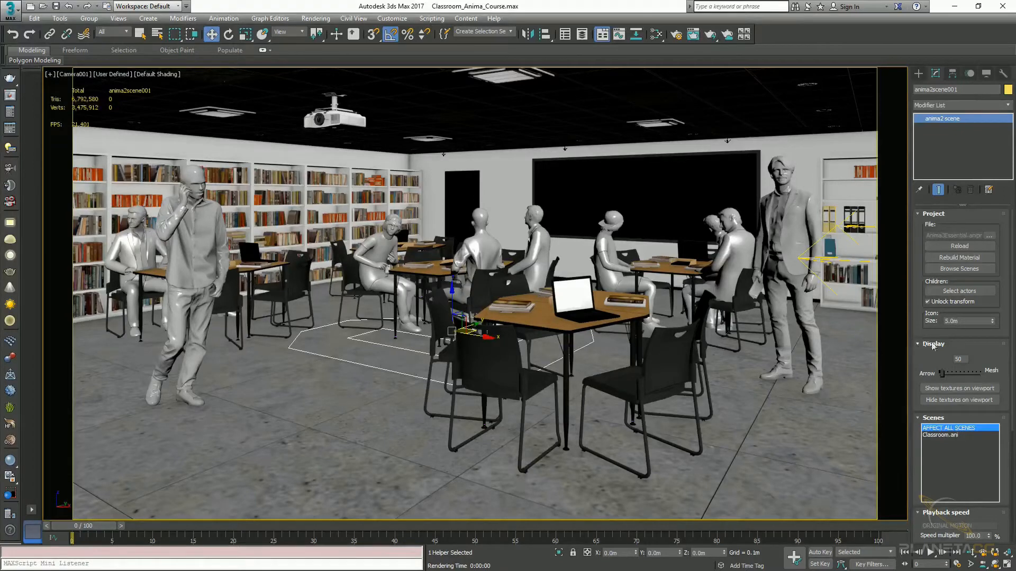
left_click(939, 258)
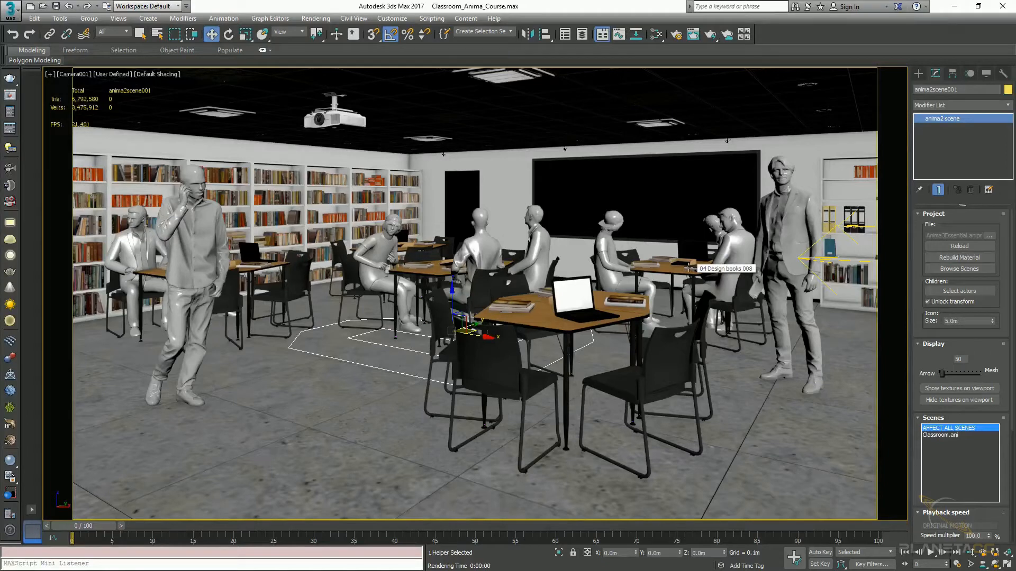
left_click(961, 360)
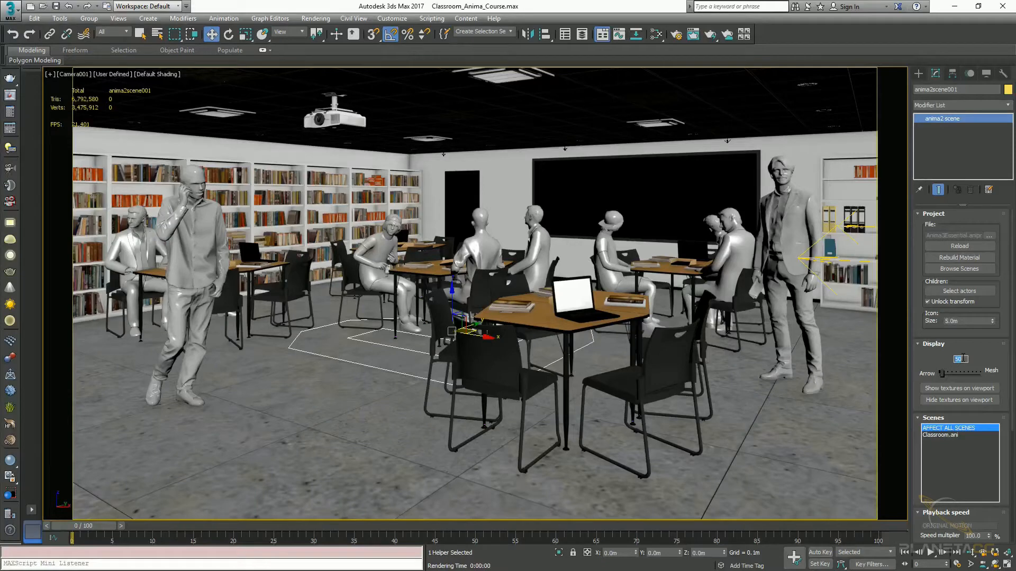
type("5")
key("Return")
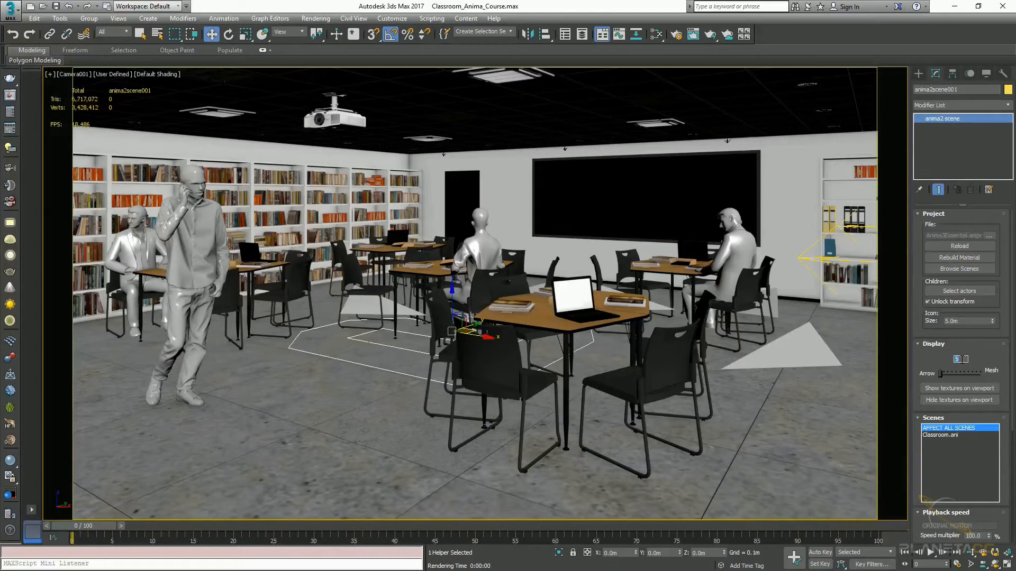
key("Return")
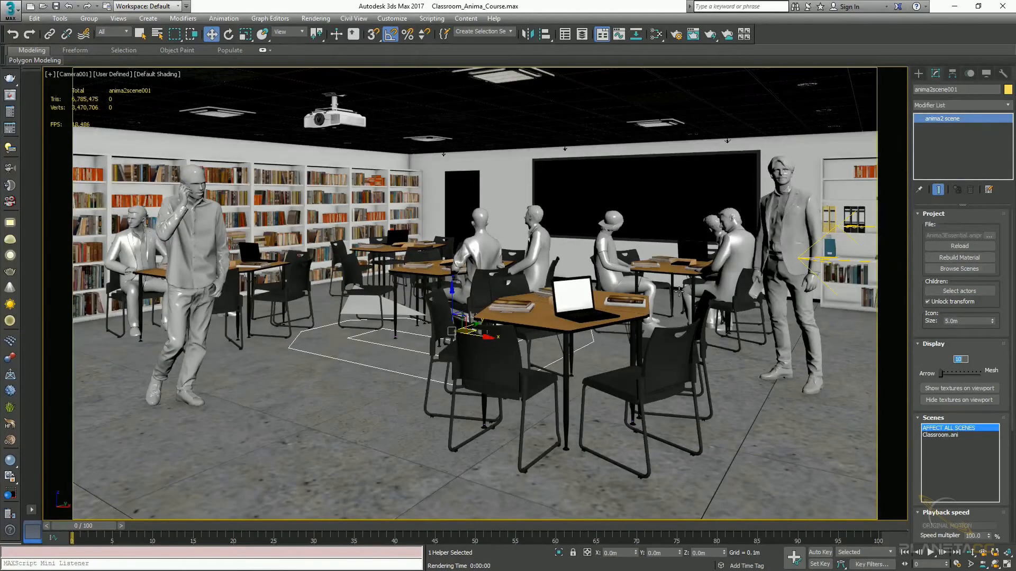
Draw the standing actor near the right-hand bookshelf as an arrow
left_click(778, 308)
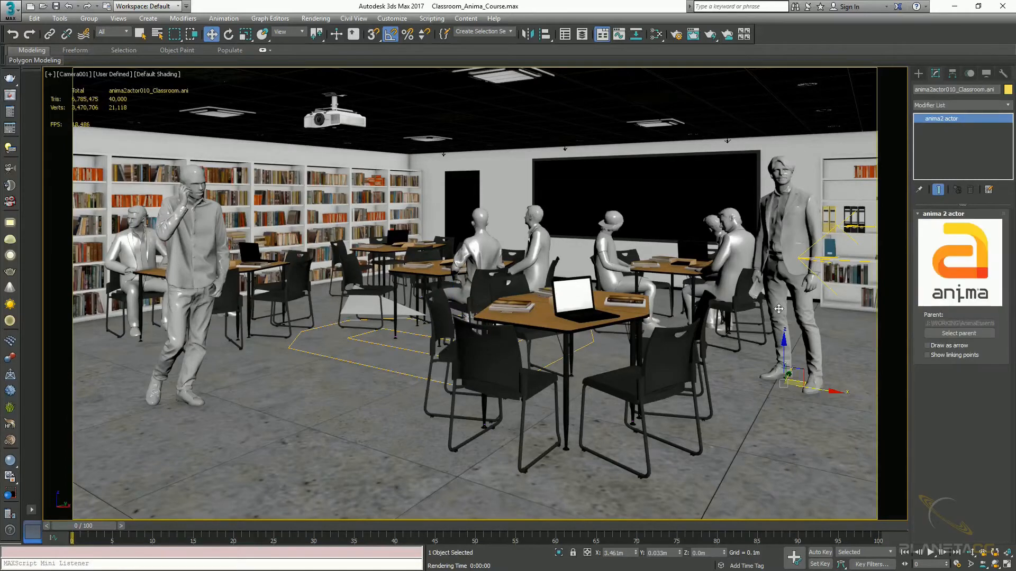
left_click(926, 346)
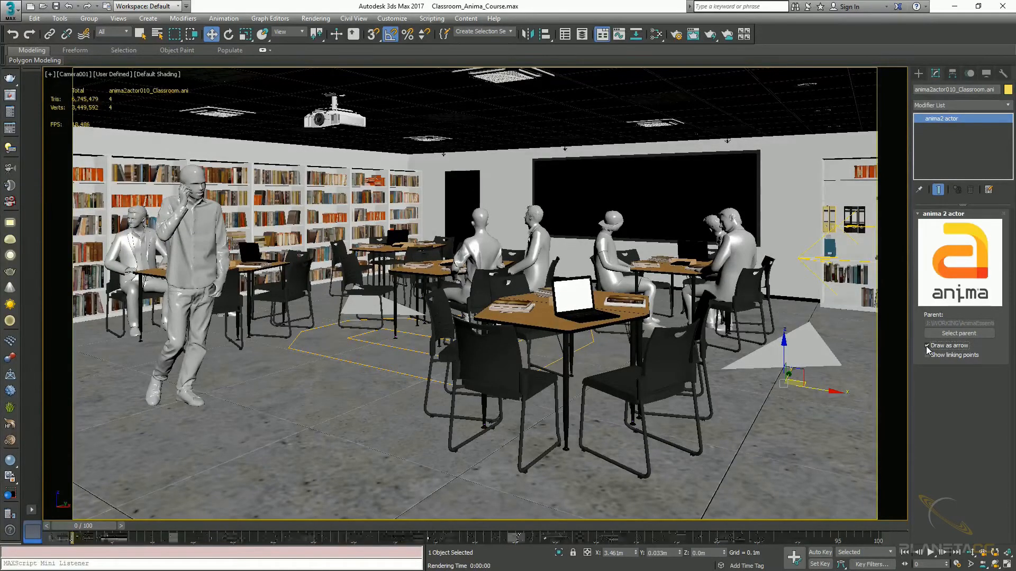
Draw the standing actor near the right-hand bookshelf as a mesh, and select its parent anima scene helper
left_click(926, 346)
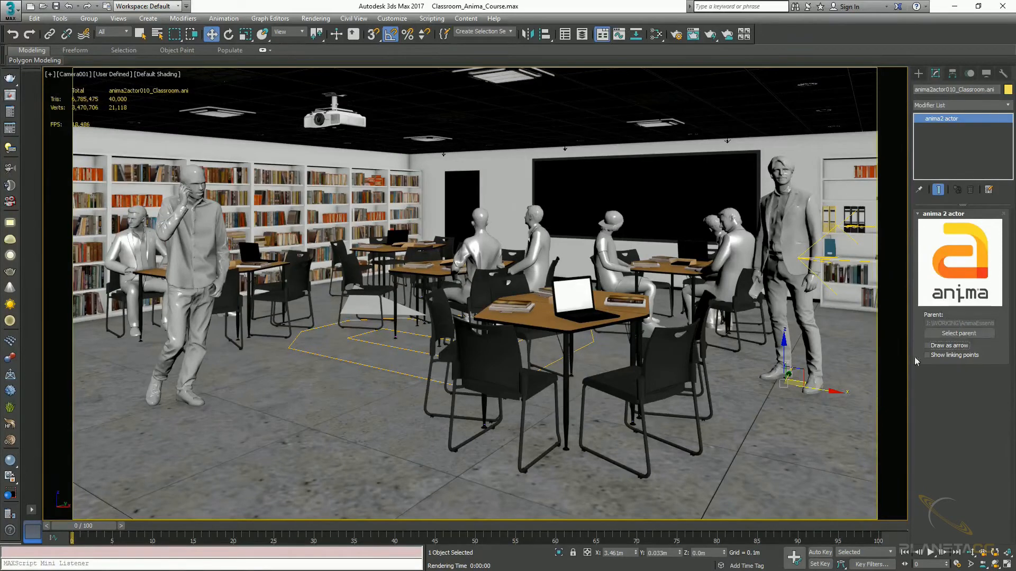
left_click(406, 349)
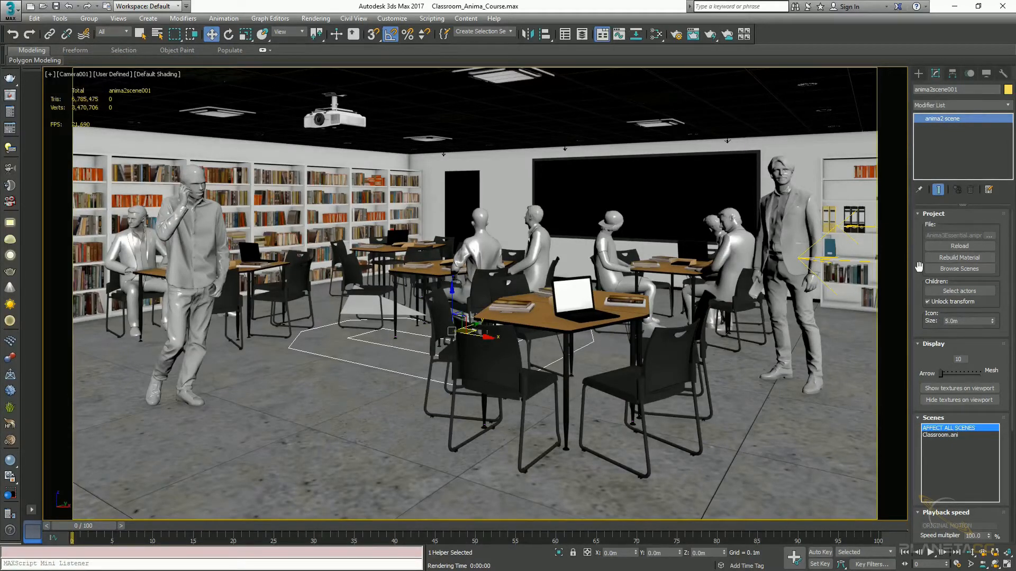
left_click(784, 307)
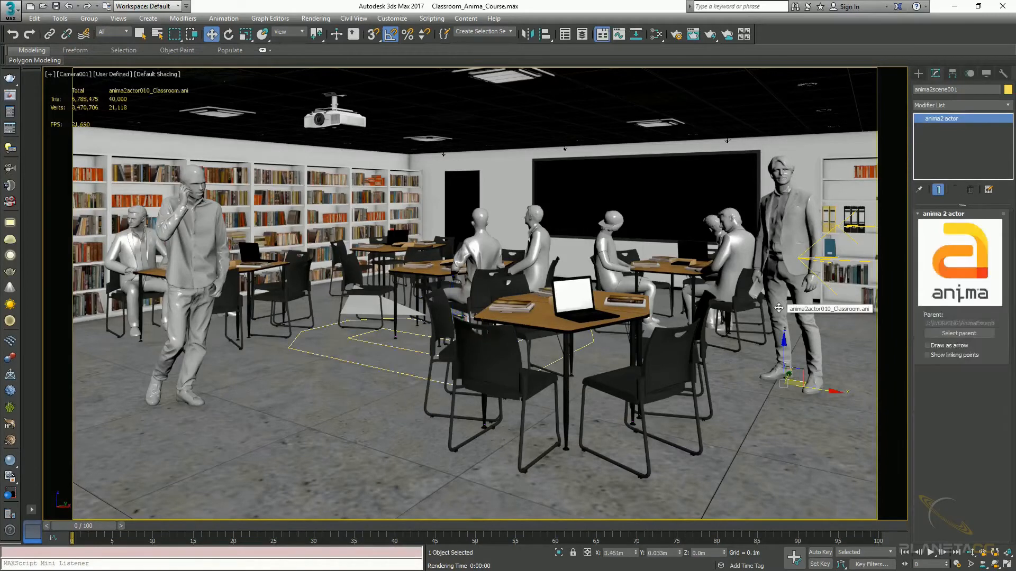
left_click(958, 334)
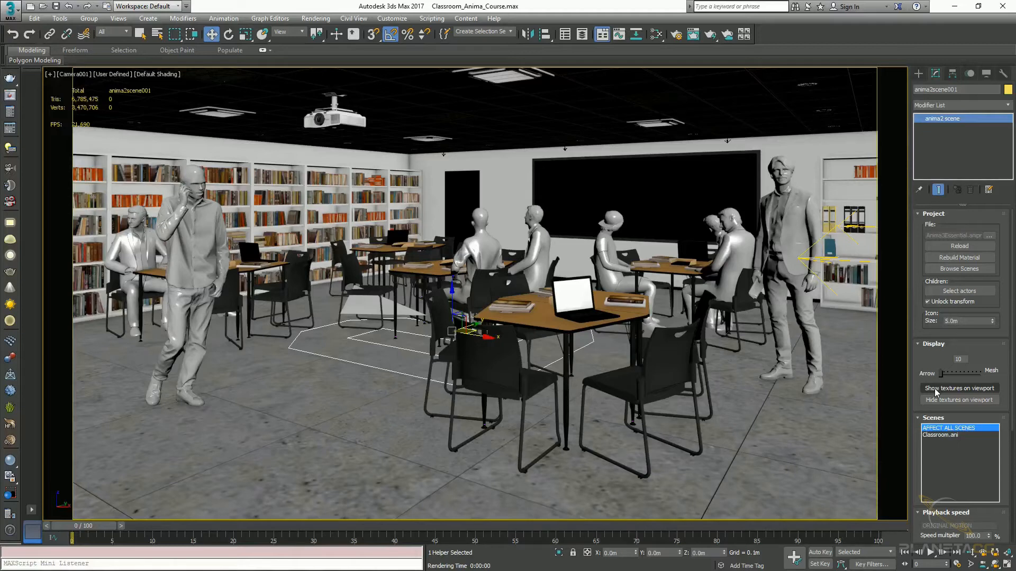
Set the anima scene's Arrow/Mesh display value to 50 and show the actors' textures in the viewport
double_click(959, 360)
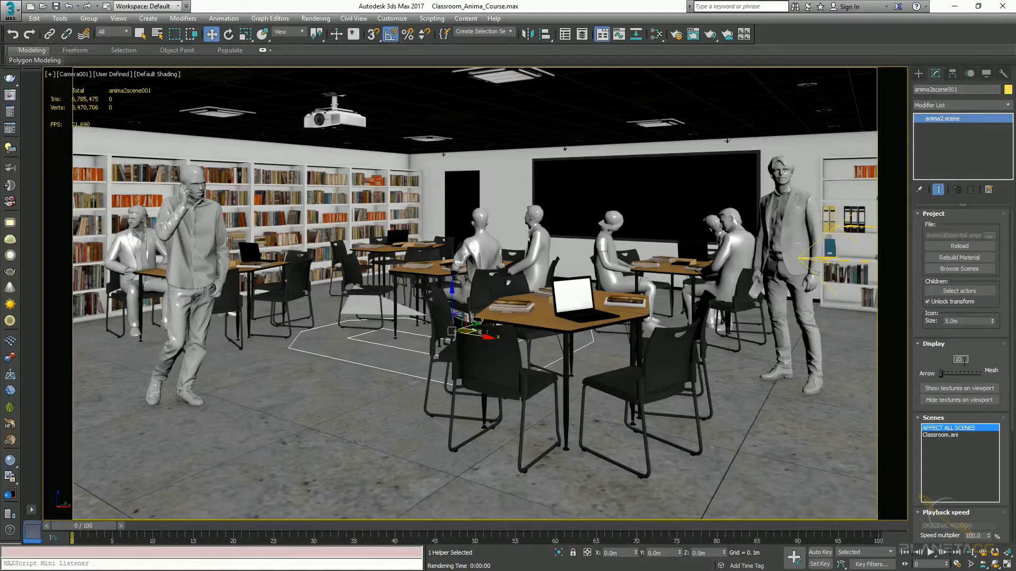
type("50")
key("Return")
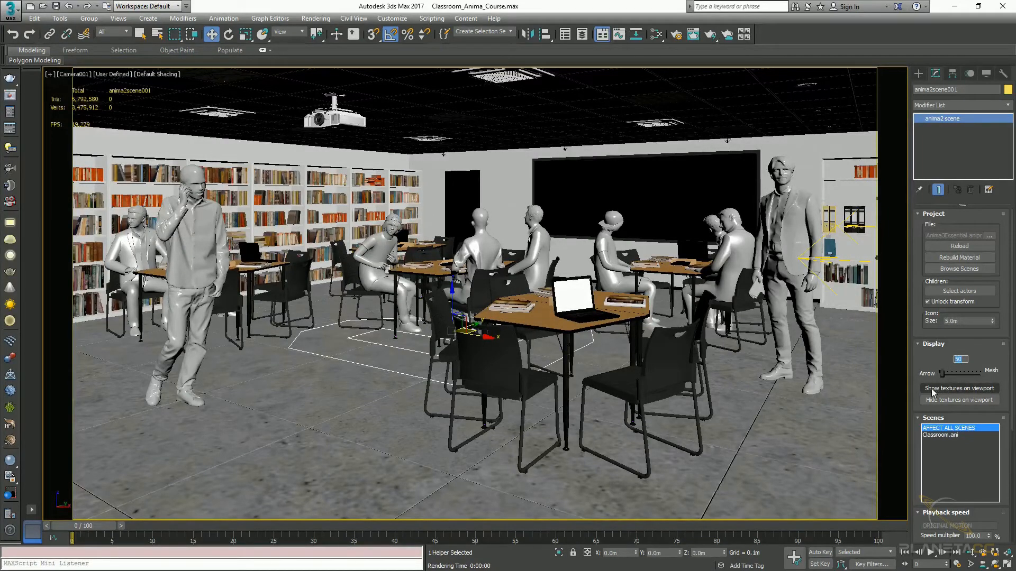
left_click(972, 391)
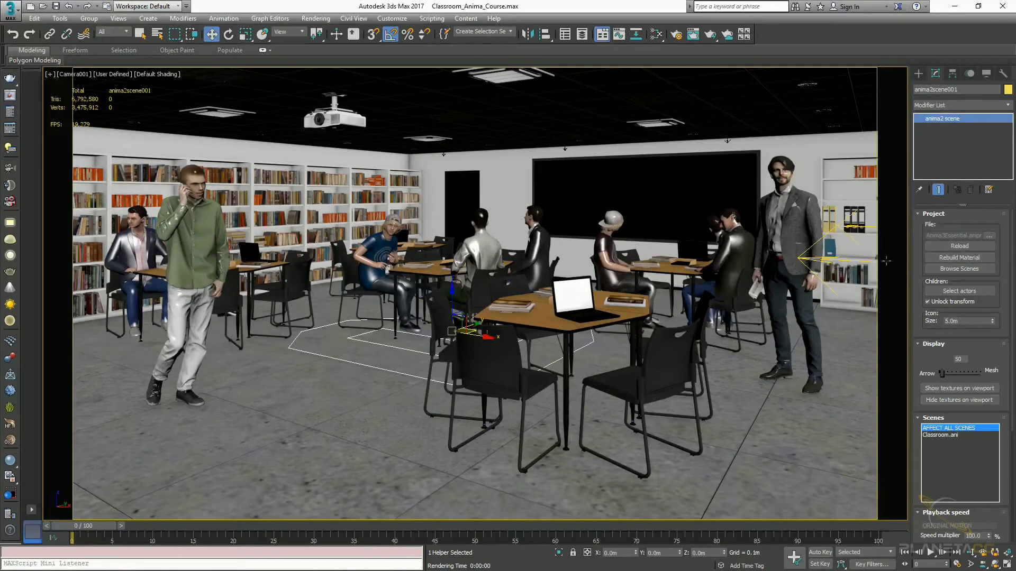
Look at the anima scene's project file browser and close it without choosing a file
left_click(989, 236)
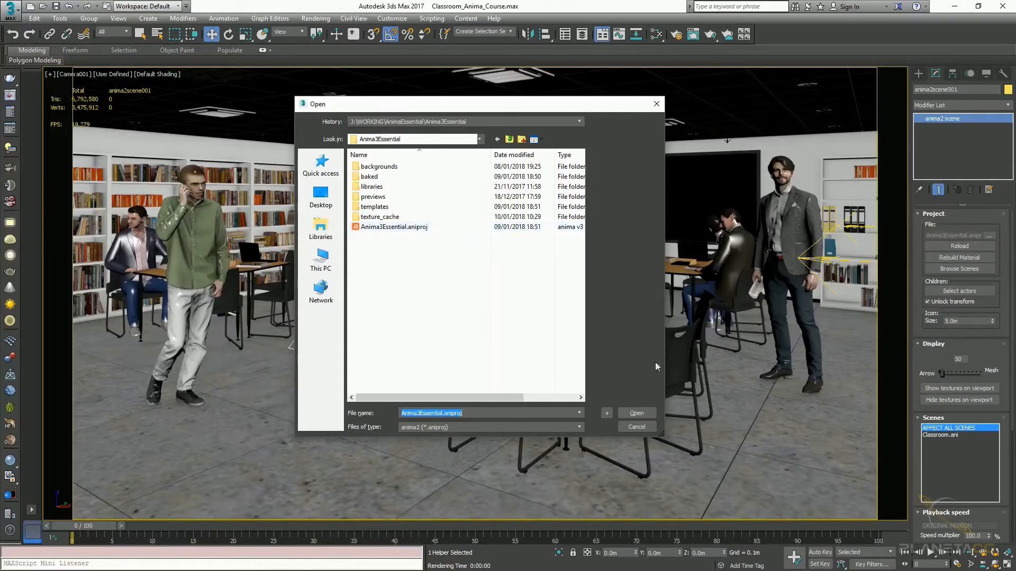
left_click(648, 425)
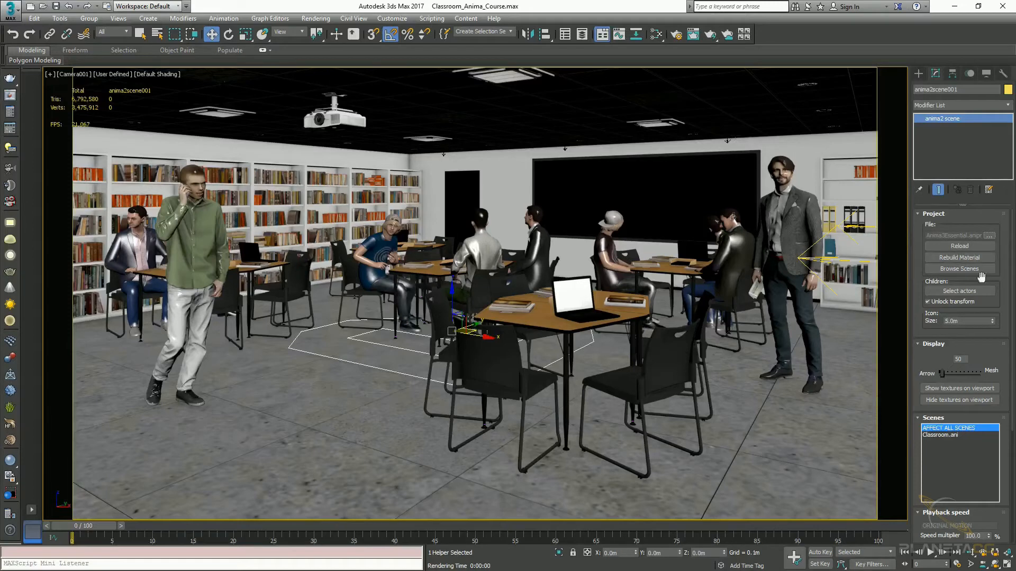
Rebuild the anima scene's materials with the Regular config preset for V-Ray, and show their textures in the viewport
left_click(956, 259)
left_click_drag(511, 256, 504, 244)
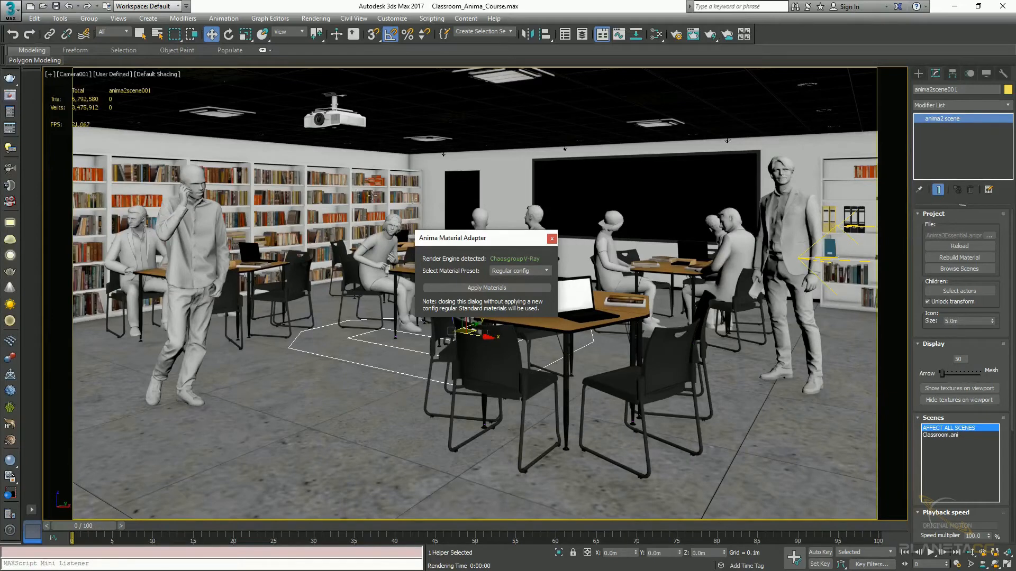
left_click(498, 272)
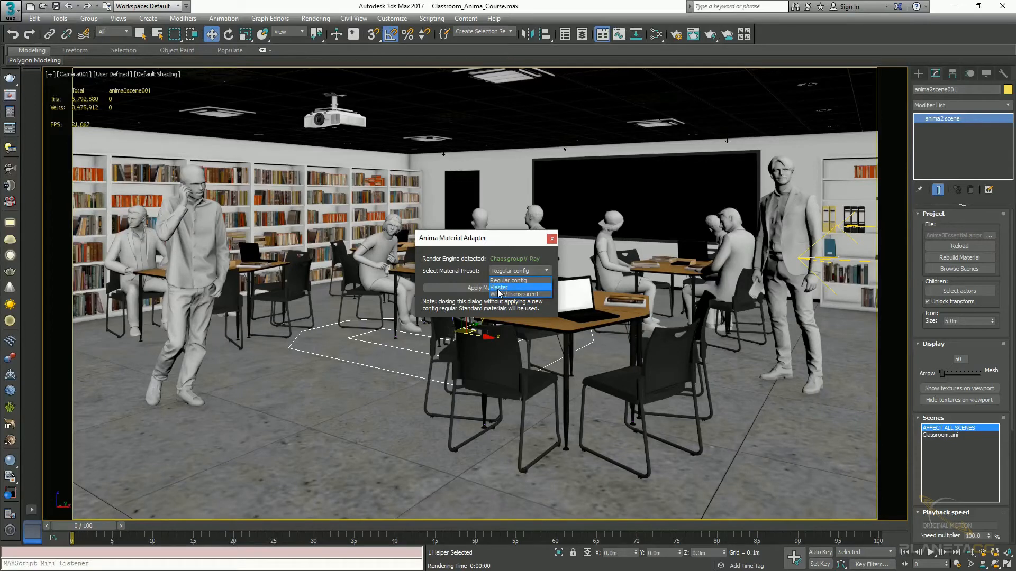
left_click(473, 280)
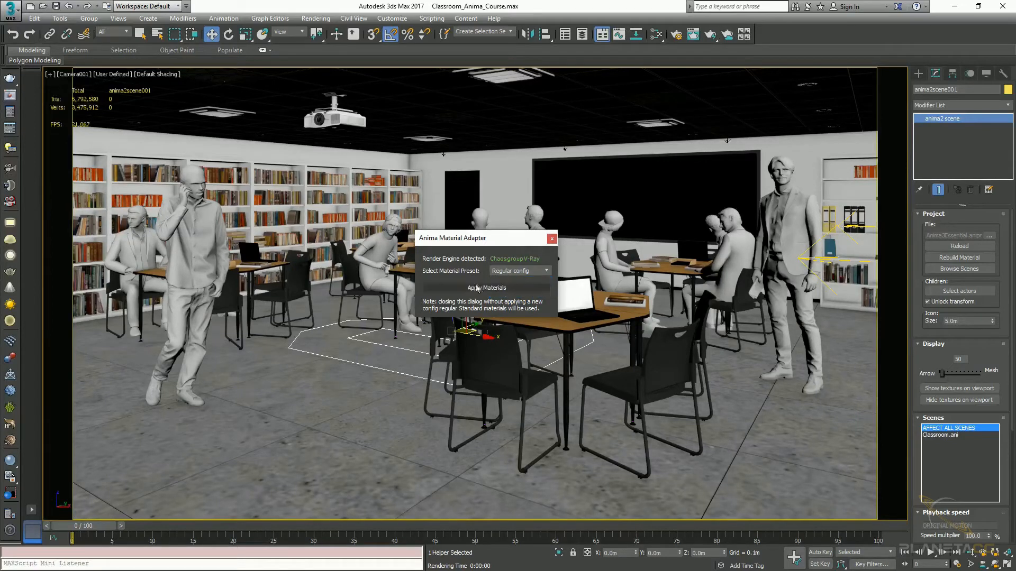
left_click(484, 288)
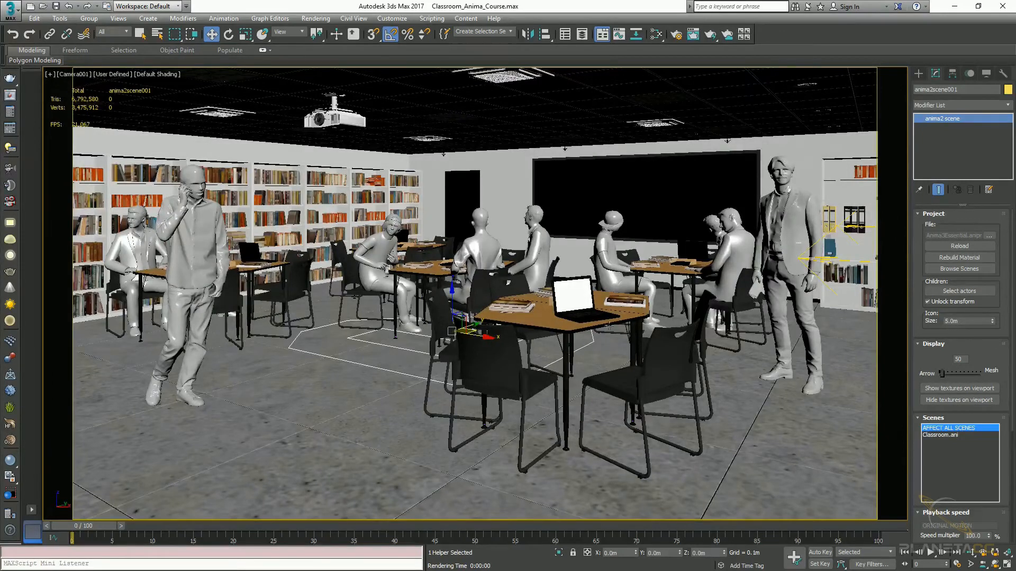
left_click(981, 389)
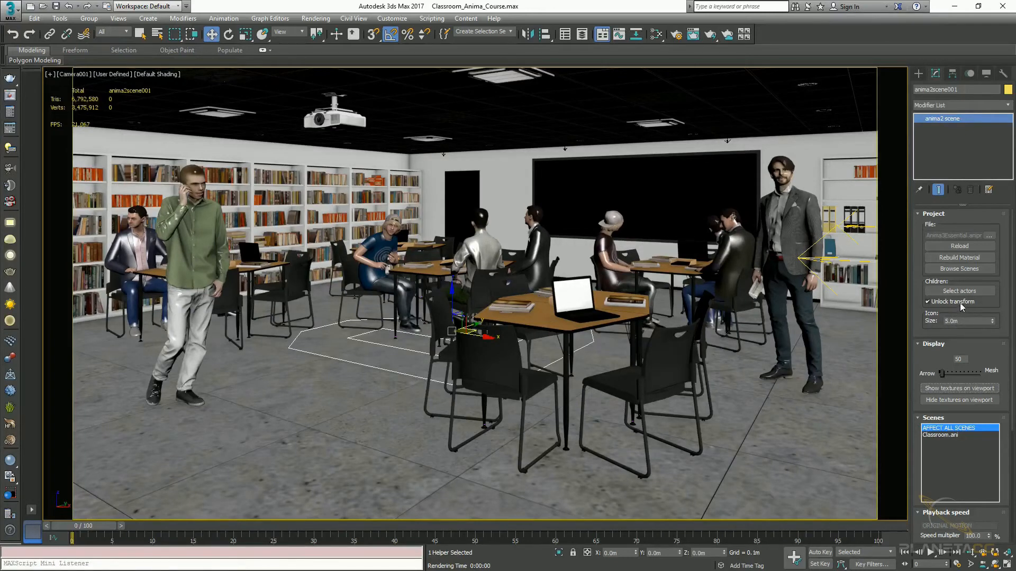
Try moving the anima scene helper across the floor with Unlock transform turned off, and undo the change
left_click(927, 302)
left_click_drag(471, 332, 469, 348)
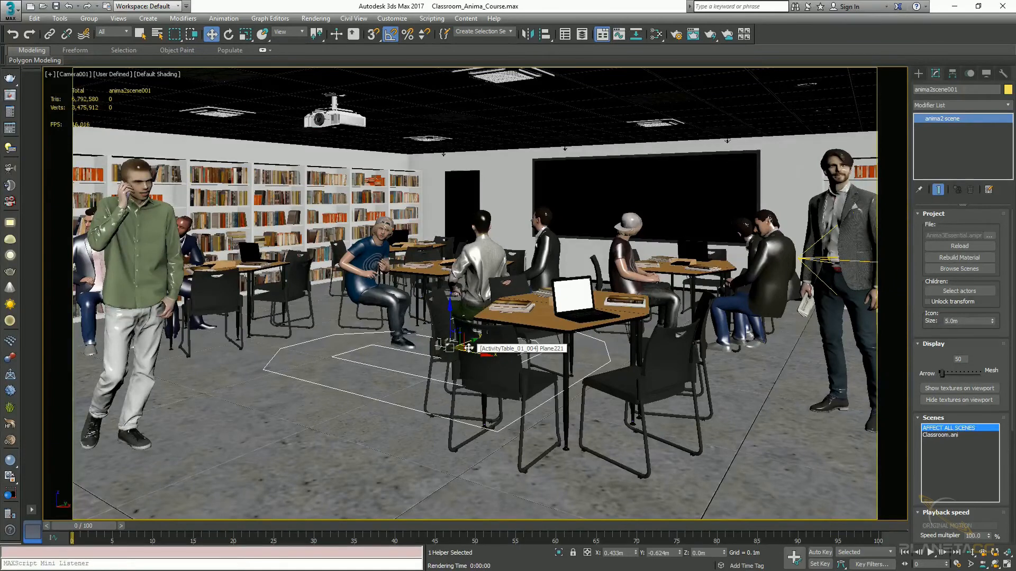
key("ctrl+z")
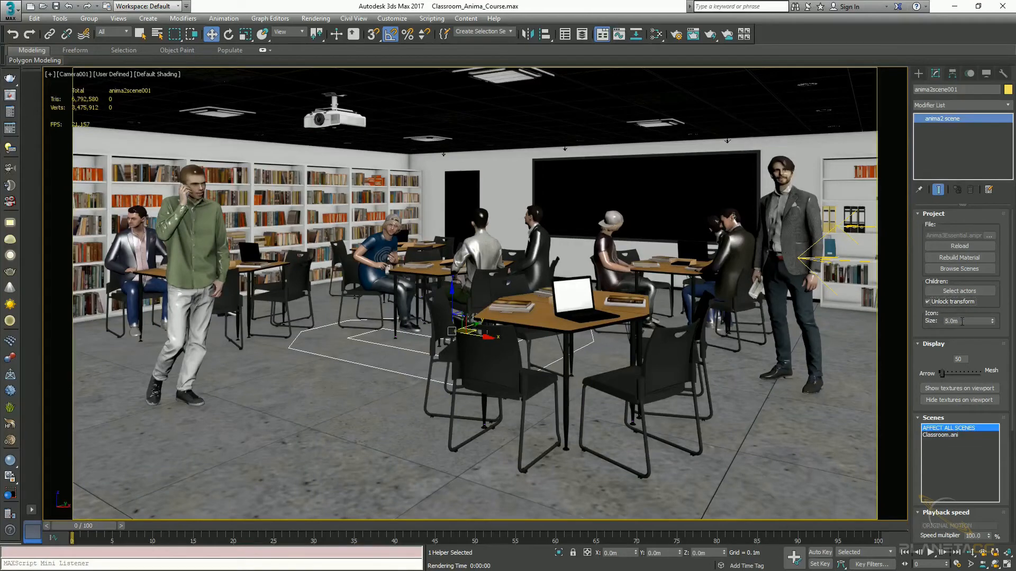
Set the anima scene helper's icon size, trying 10 m first and settling on 4 m
left_click_drag(961, 320, 939, 315)
type("10")
key("Return")
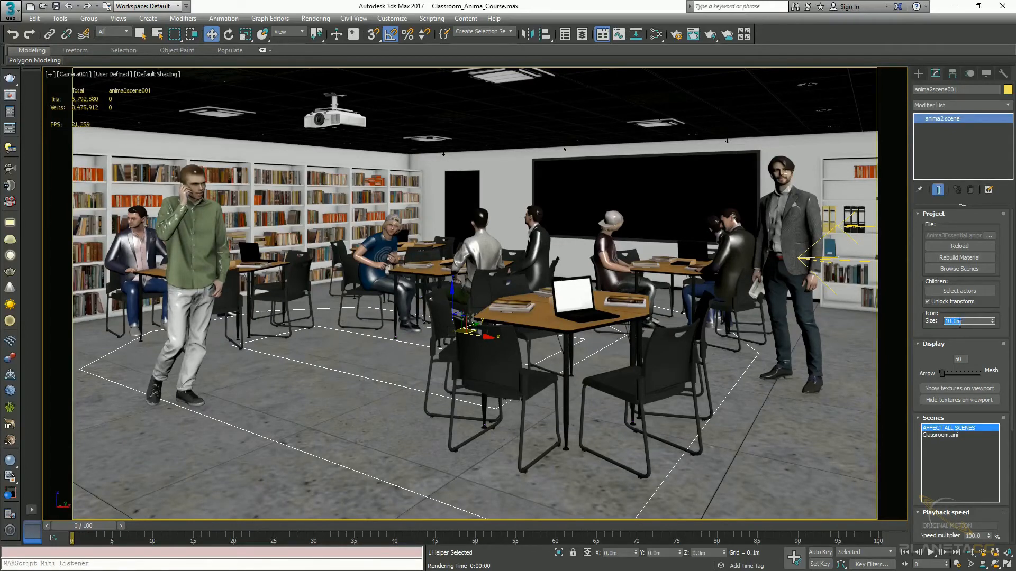
type("4")
key("Return")
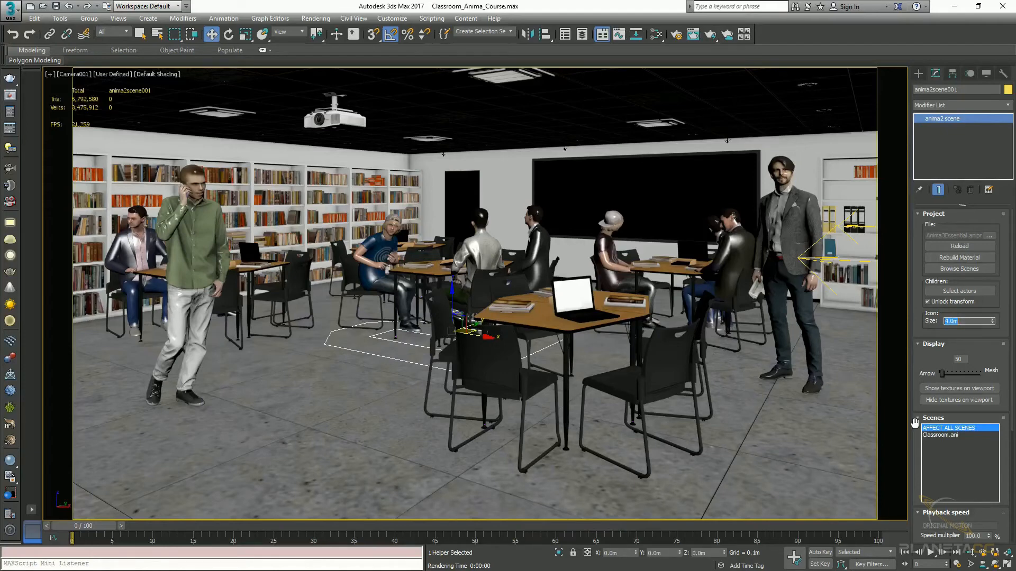
left_click_drag(913, 424, 909, 394)
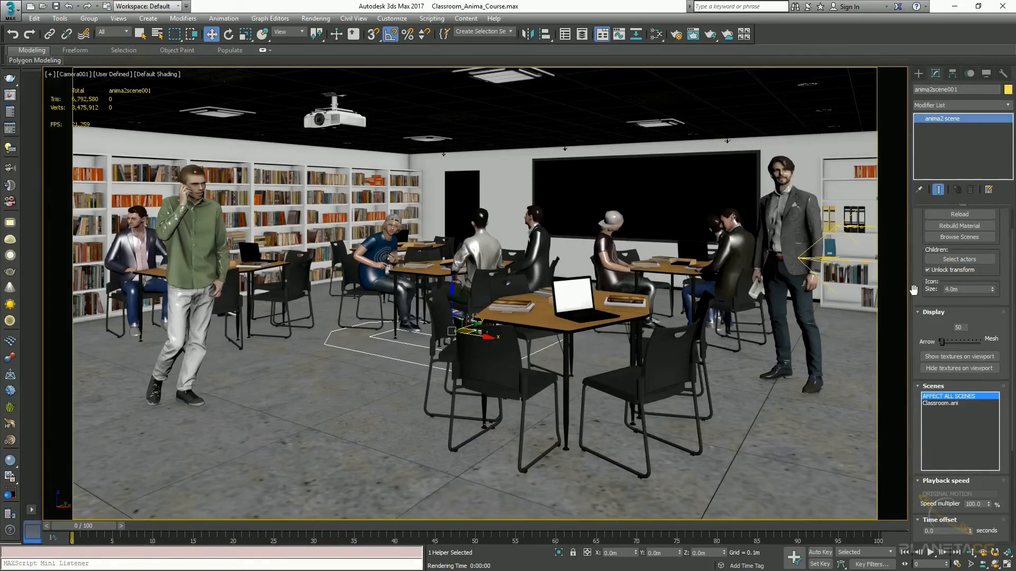
left_click_drag(913, 290, 914, 371)
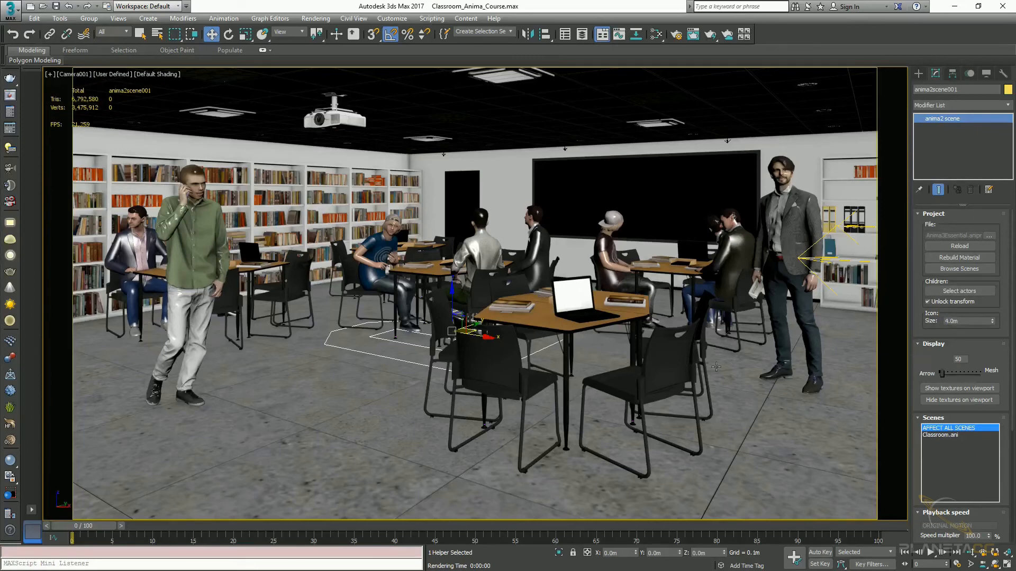
Review the common and V-Ray render settings, and render the Camera001 view as a single frame
left_click(677, 35)
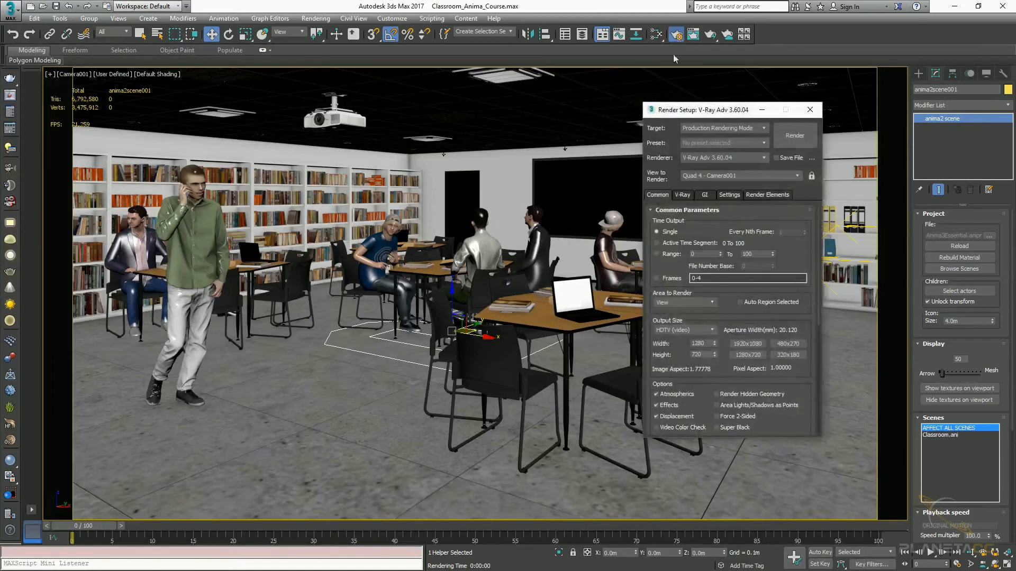
left_click(683, 195)
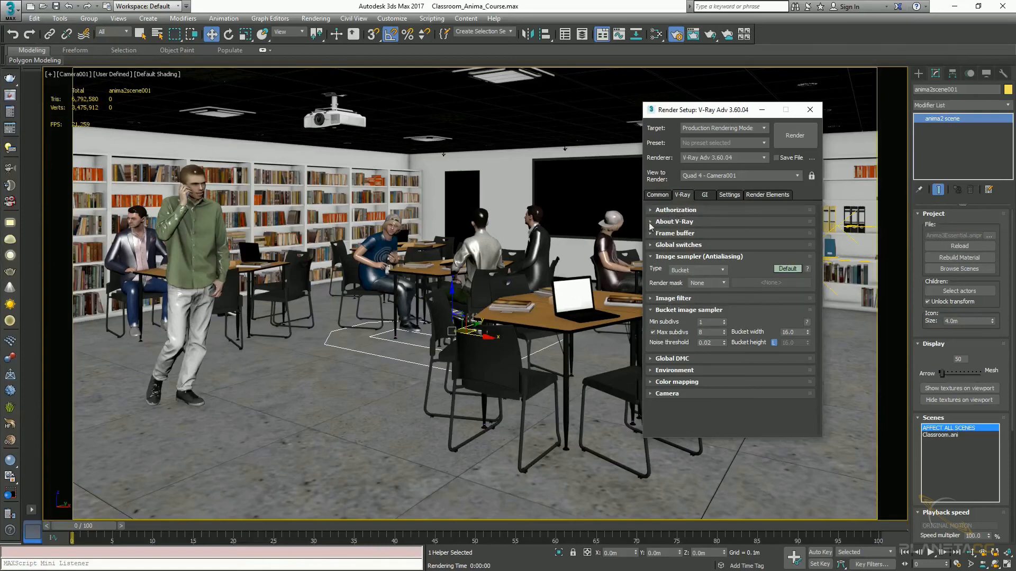
left_click(652, 198)
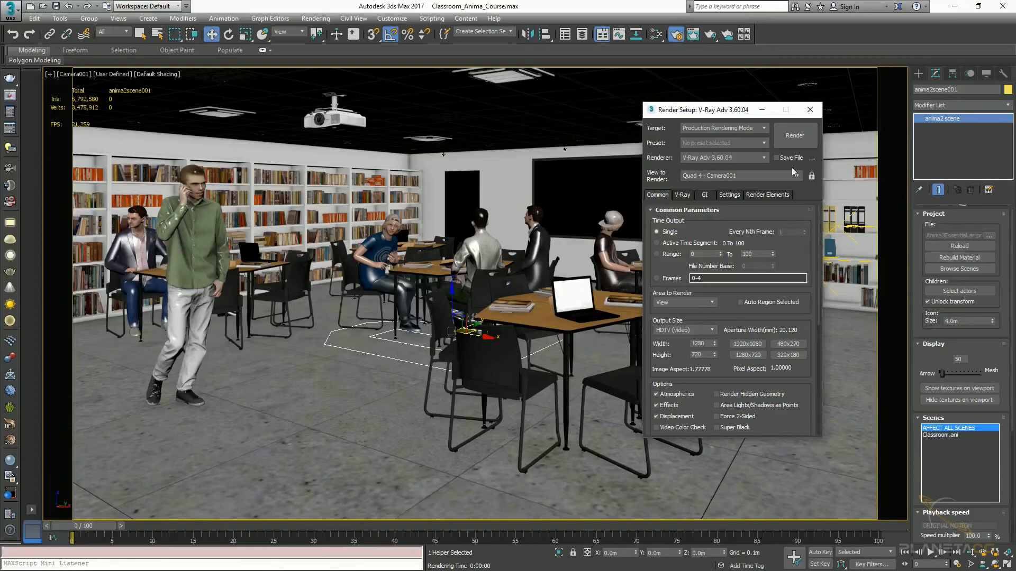
left_click(790, 138)
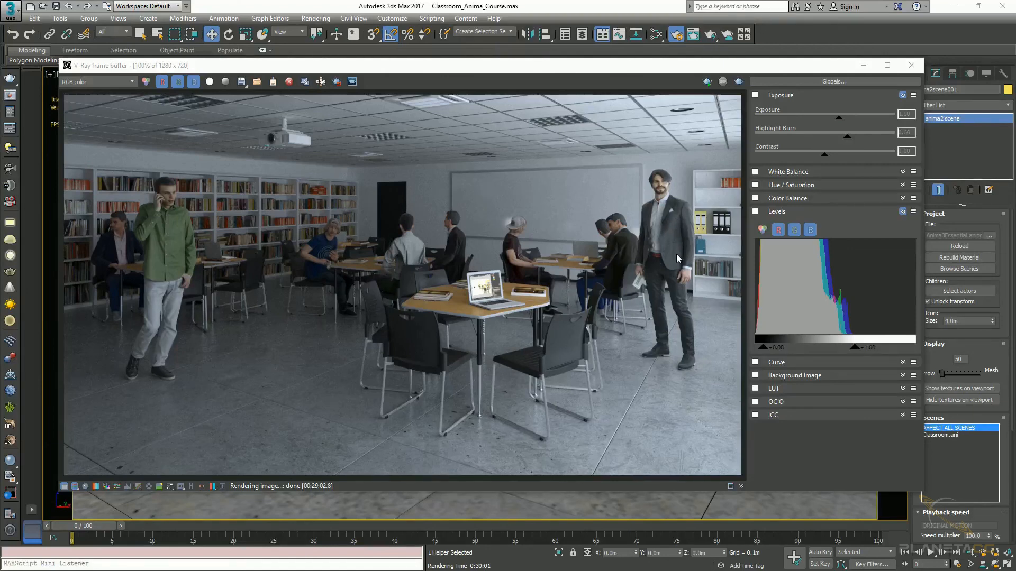
Enable the exposure correction on the rendered classroom image and set the exposure to 0.5
left_click(756, 96)
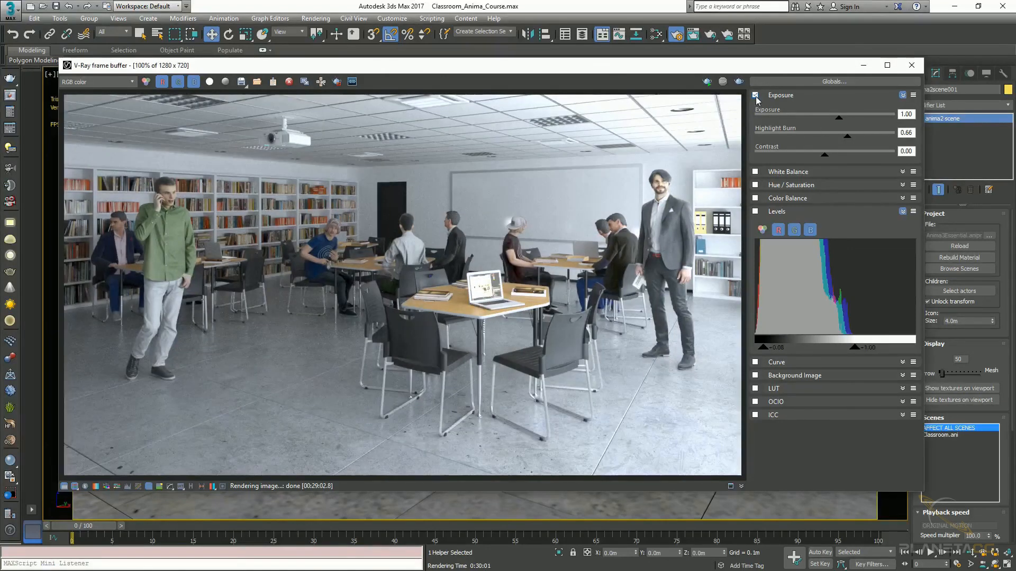
double_click(908, 114)
type("0.5")
key("Return")
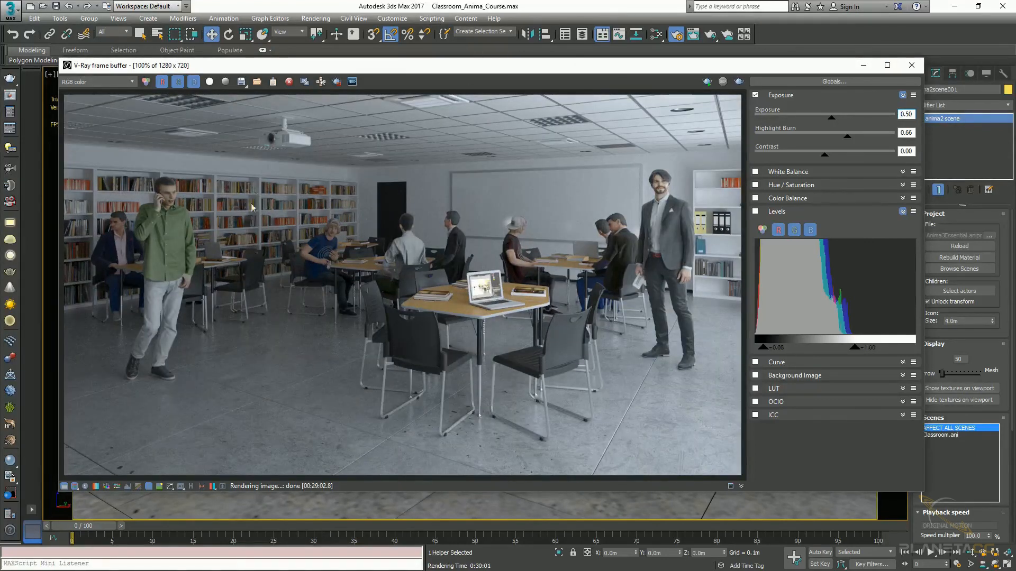